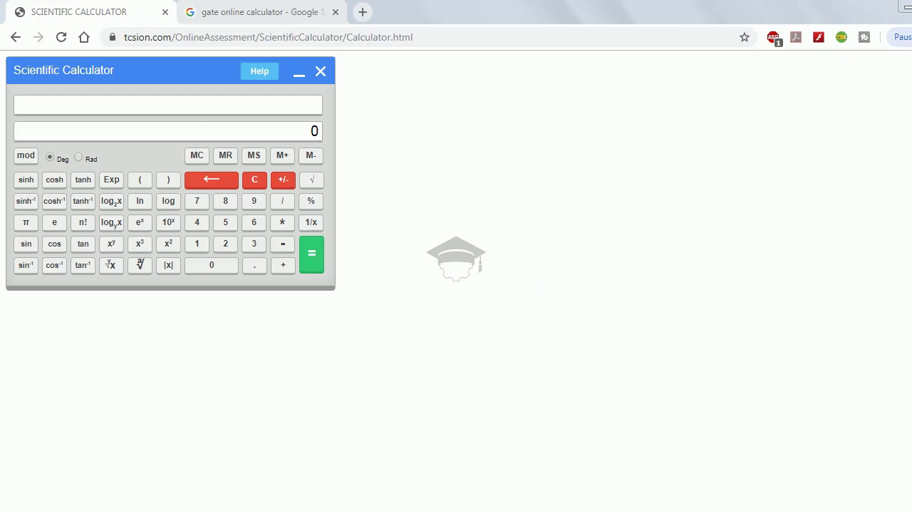
Open the TCS iON Scientific Calculator from the Google search results and close the duplicate calculator page
{"action": "left_click", "coordinate": [240, 7]}
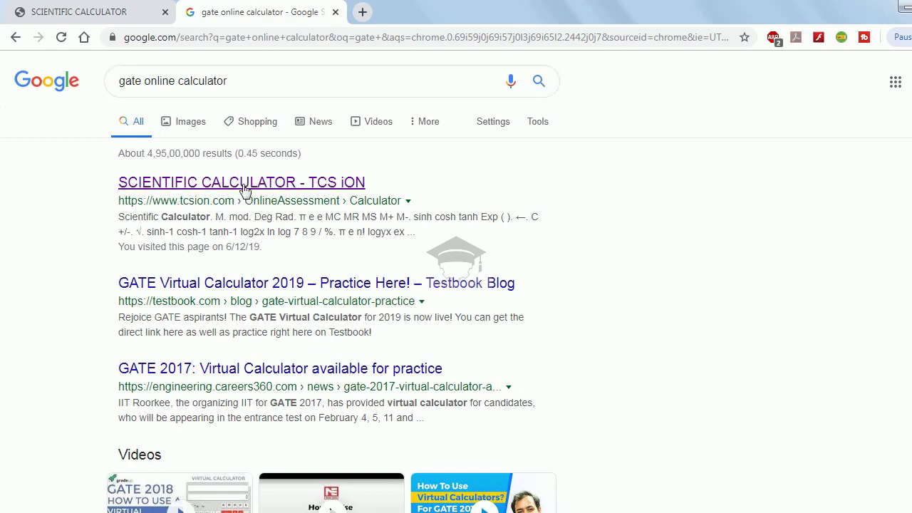
{"action": "left_click", "coordinate": [213, 185]}
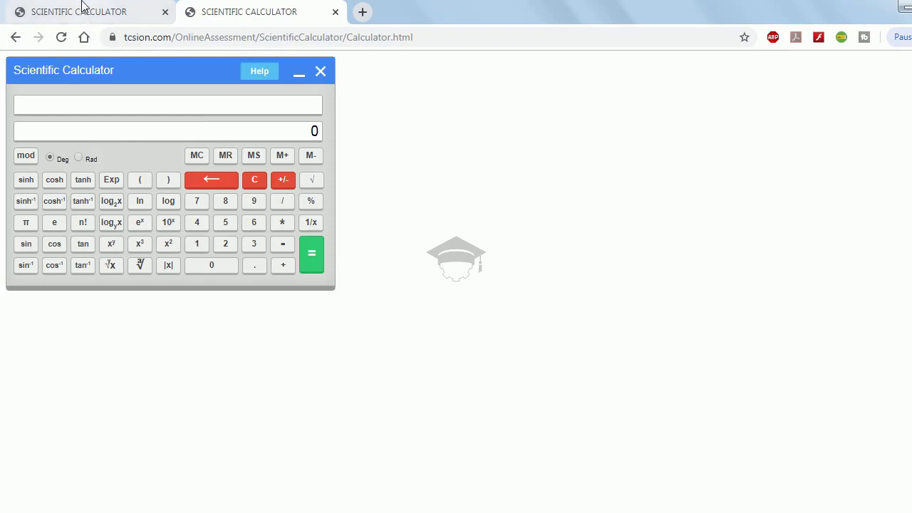
{"action": "left_click", "coordinate": [165, 13]}
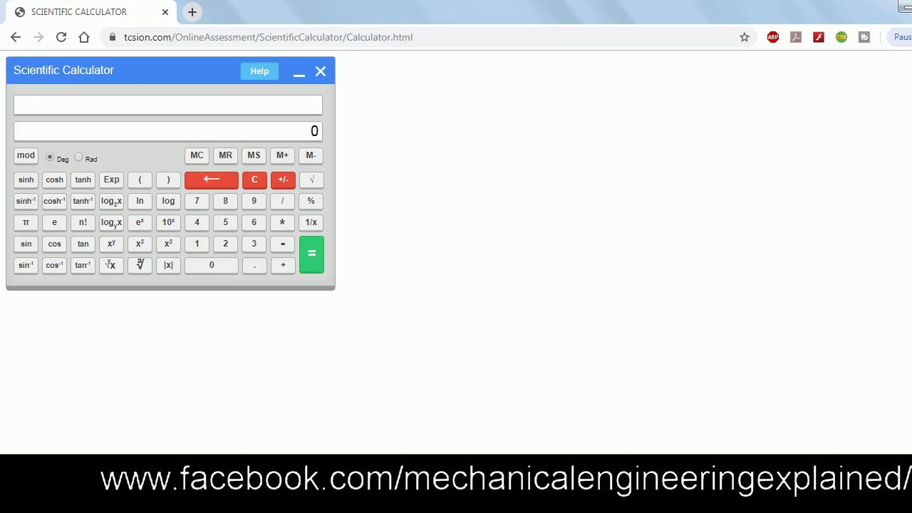
{"action": "left_click", "coordinate": [258, 187]}
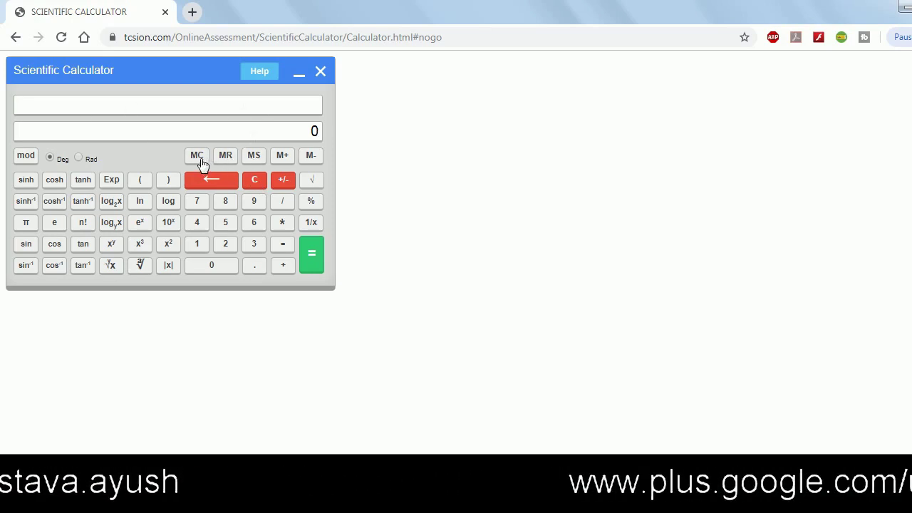
{"action": "left_click", "coordinate": [268, 203]}
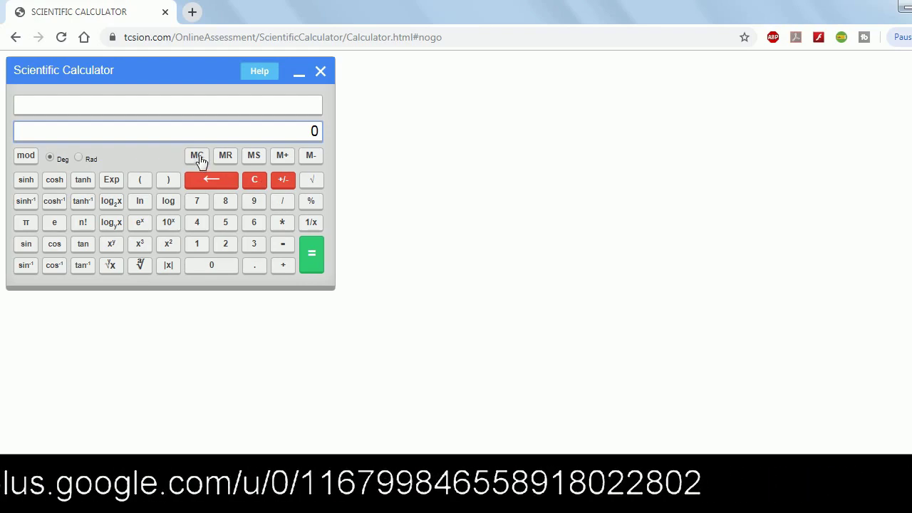
{"action": "left_click", "coordinate": [255, 181]}
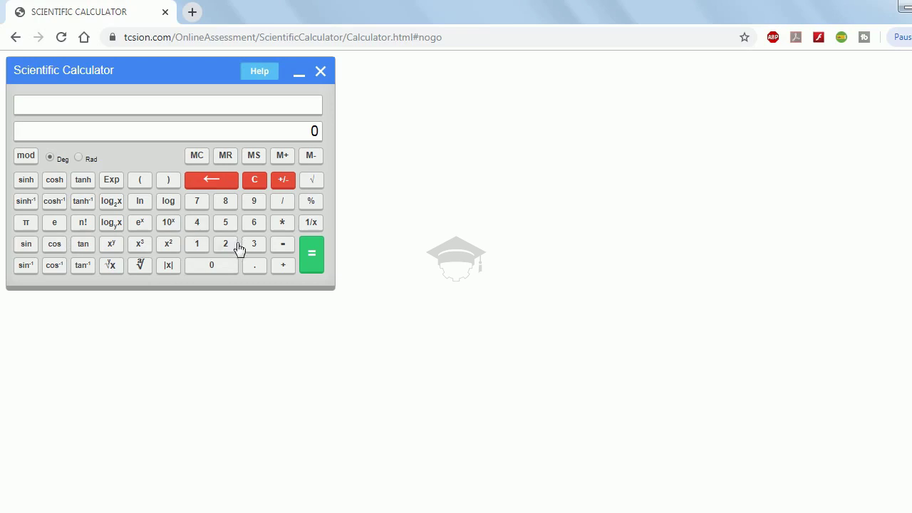
Calculate 4 × 10³, applying the power-of-ten function to the exponent 3, and clear the calculator
{"action": "left_click", "coordinate": [204, 227]}
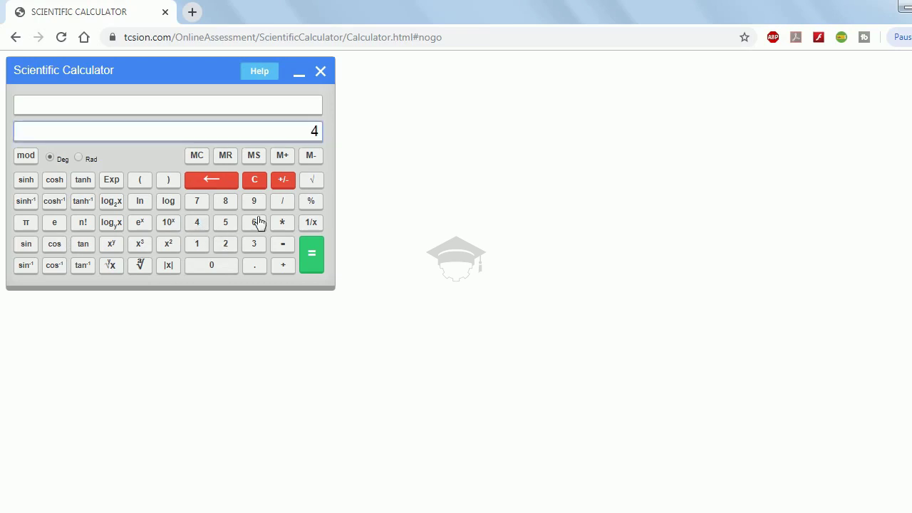
{"action": "left_click", "coordinate": [291, 225]}
{"action": "left_click", "coordinate": [256, 247]}
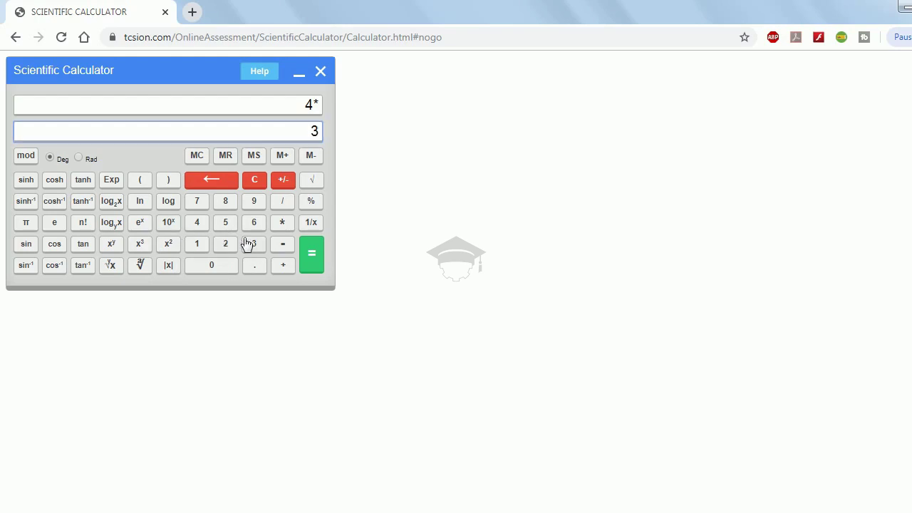
{"action": "left_click", "coordinate": [168, 224]}
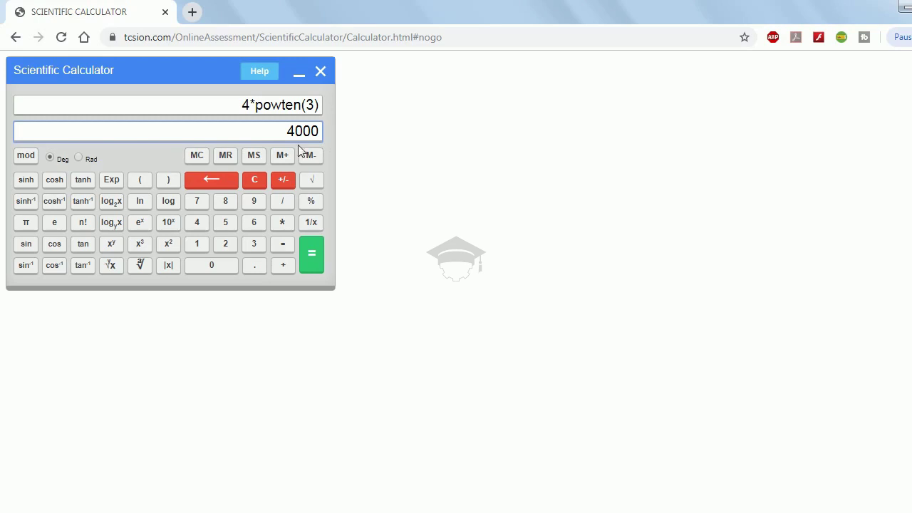
{"action": "left_click", "coordinate": [255, 181]}
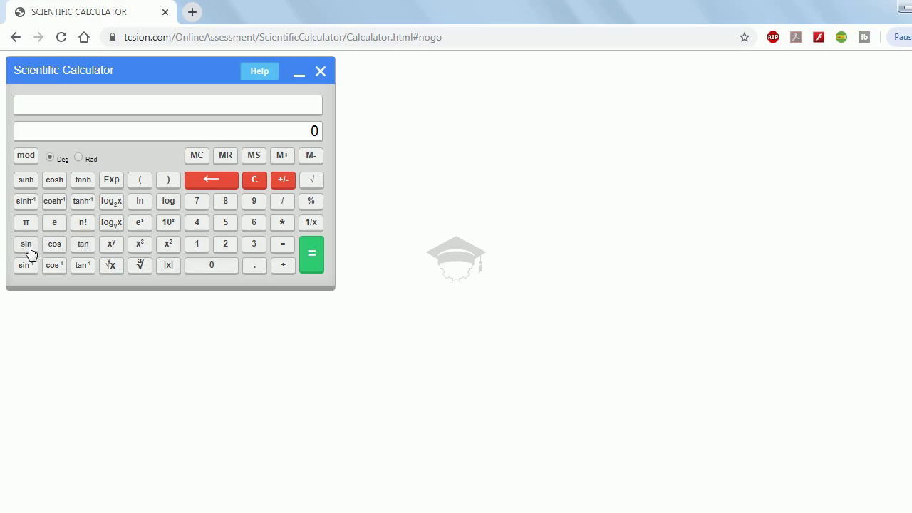
Calculate the sine of 45 degrees, entering the angle before applying the function
{"action": "left_click", "coordinate": [201, 225]}
{"action": "left_click", "coordinate": [228, 228]}
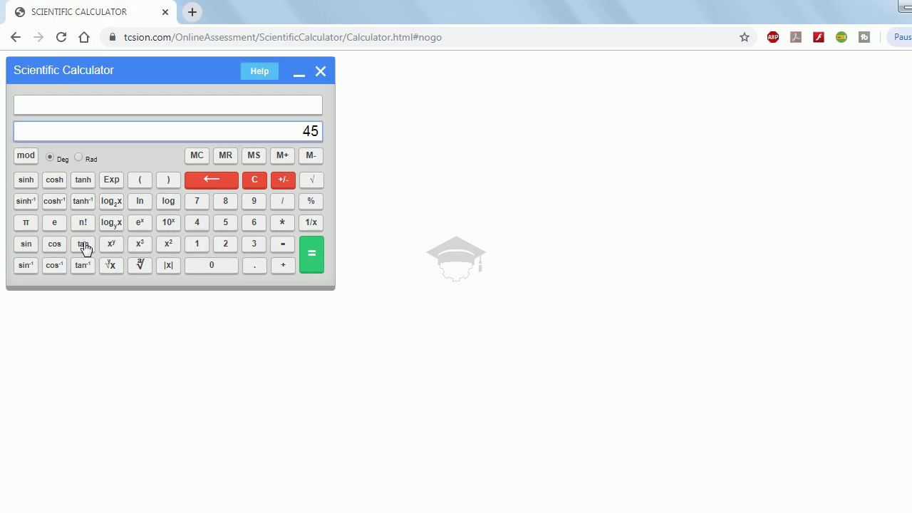
{"action": "left_click", "coordinate": [28, 245]}
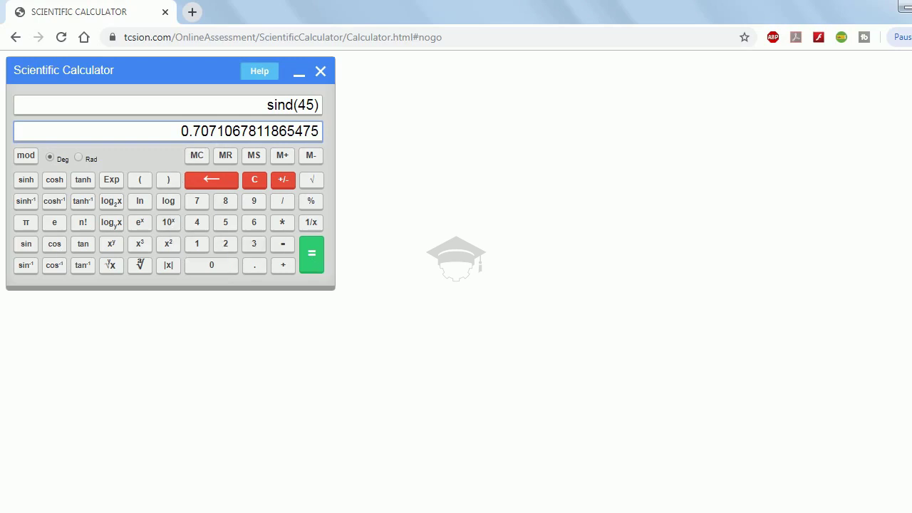
Multiply the sine of 45 degrees by 3, by 5.6 and by 2, evaluate the product and clear the calculator
{"action": "left_click", "coordinate": [282, 226]}
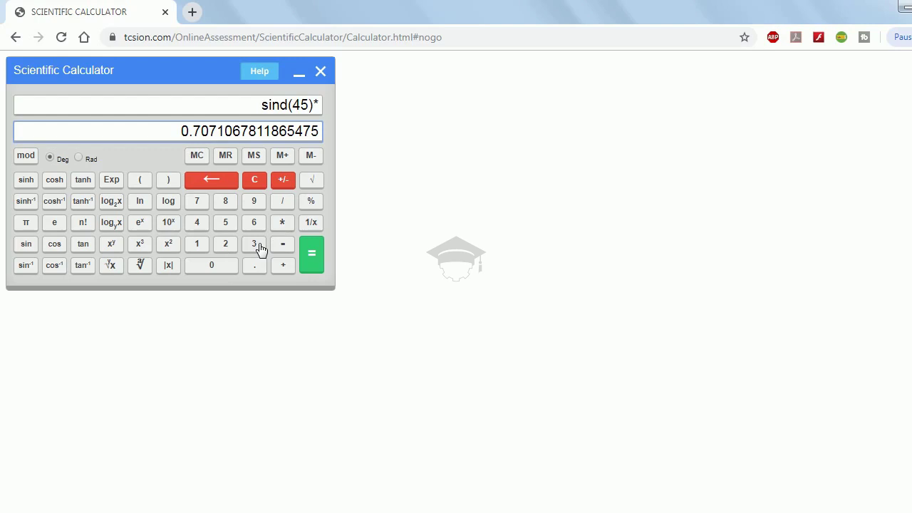
{"action": "left_click", "coordinate": [258, 246]}
{"action": "left_click", "coordinate": [282, 223]}
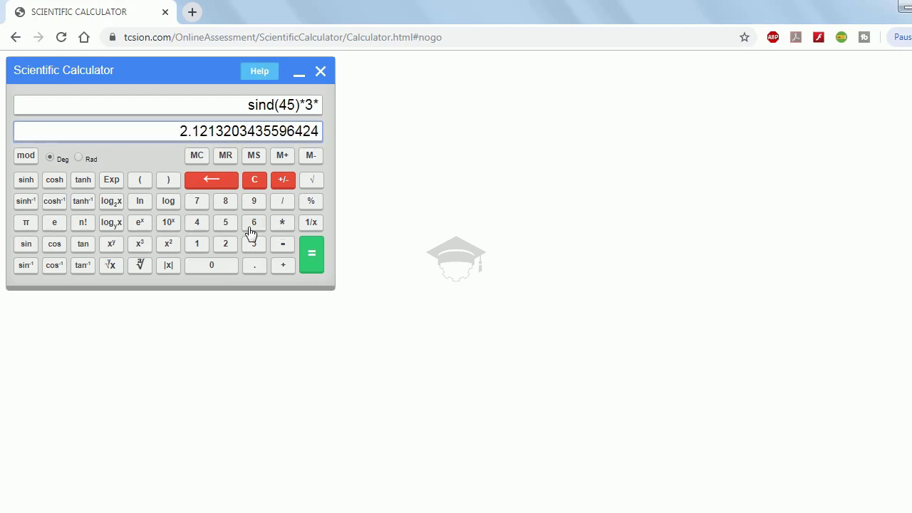
{"action": "left_click", "coordinate": [229, 227]}
{"action": "left_click", "coordinate": [258, 268]}
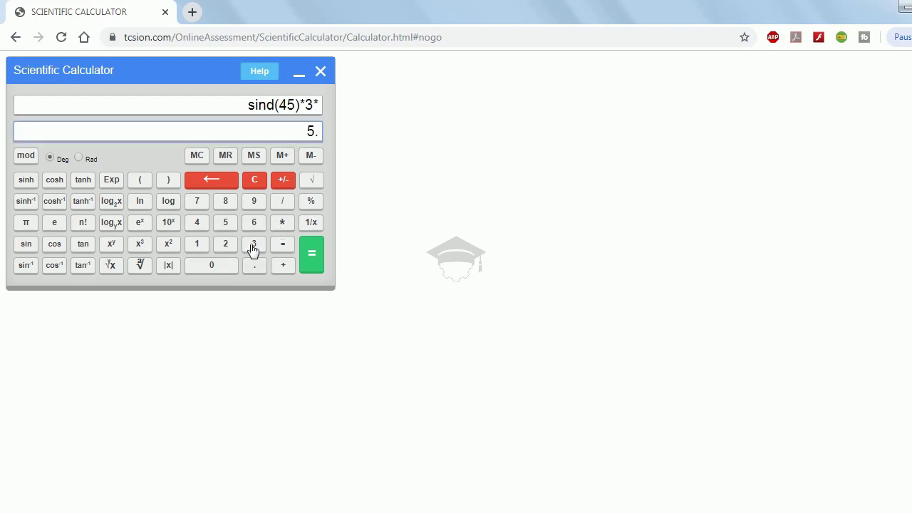
{"action": "left_click", "coordinate": [254, 228]}
{"action": "left_click", "coordinate": [283, 223]}
{"action": "left_click", "coordinate": [226, 245]}
{"action": "left_click", "coordinate": [313, 261]}
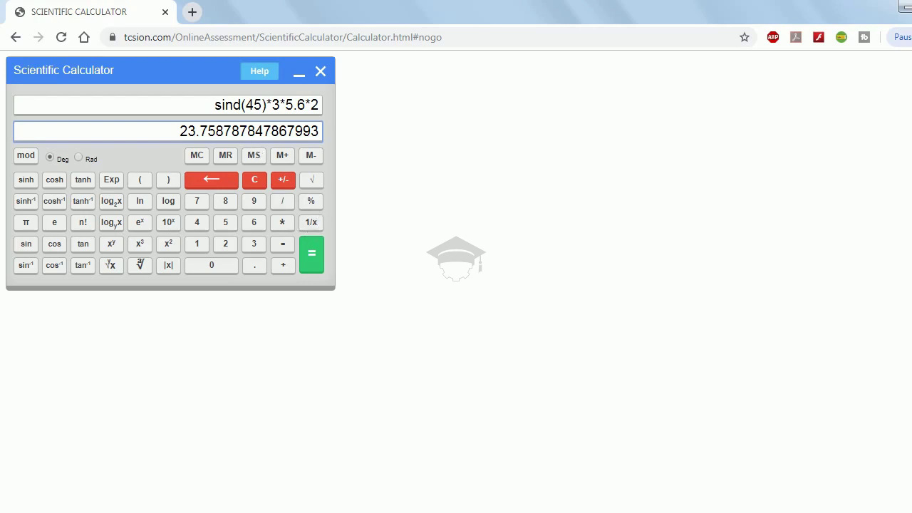
{"action": "left_click", "coordinate": [258, 185]}
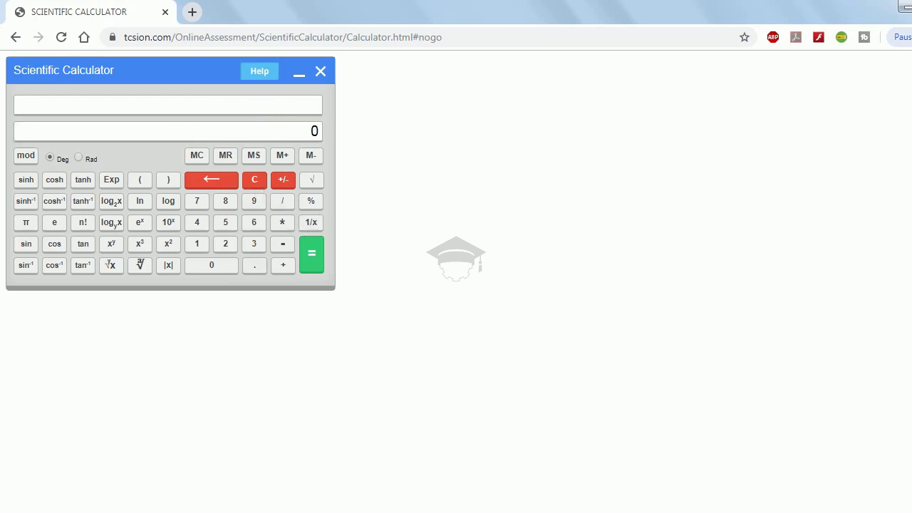
Calculate the tangent of 30 degrees divided by 0.507, entering the angle before the function
{"action": "left_click", "coordinate": [259, 250]}
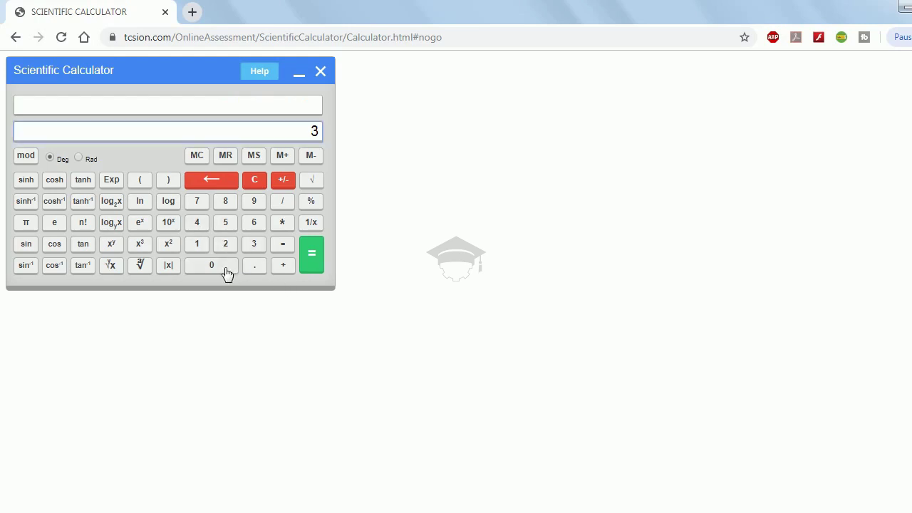
{"action": "left_click", "coordinate": [226, 273]}
{"action": "left_click", "coordinate": [80, 249]}
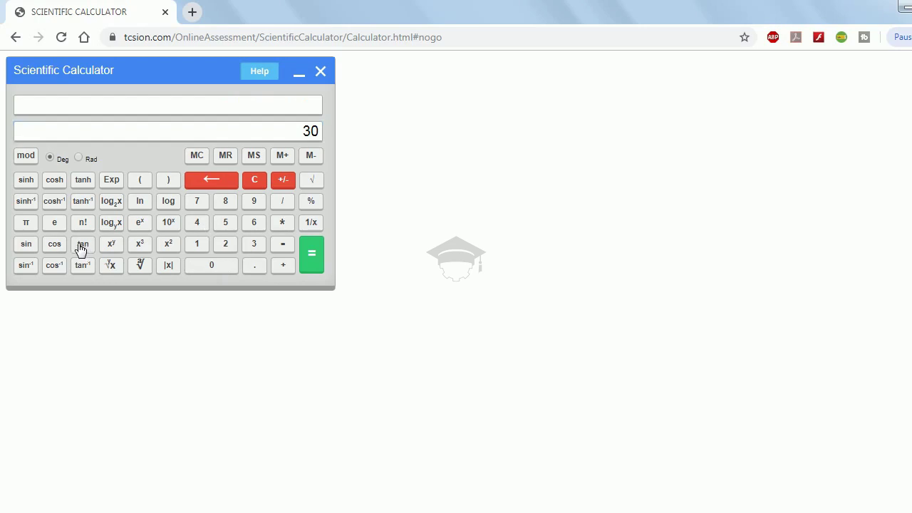
{"action": "left_click", "coordinate": [283, 204]}
{"action": "left_click", "coordinate": [255, 268]}
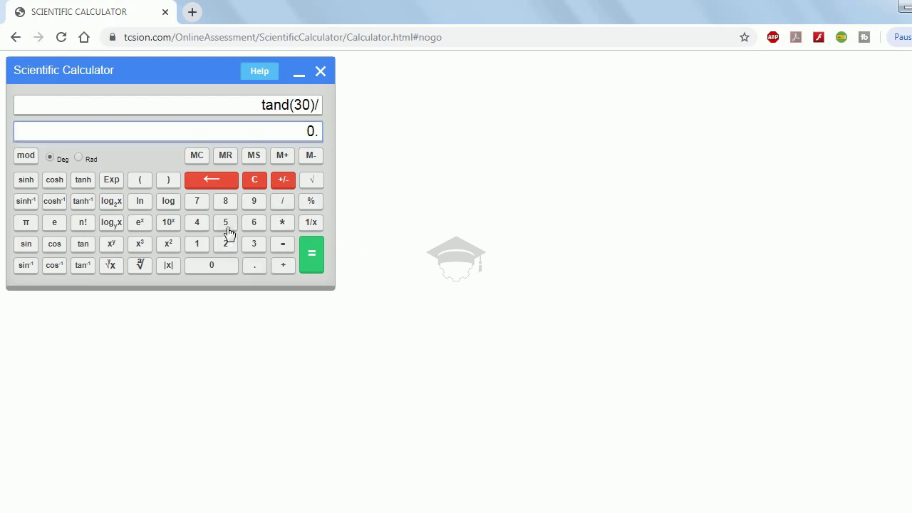
{"action": "left_click", "coordinate": [227, 225]}
{"action": "left_click", "coordinate": [223, 267]}
{"action": "left_click", "coordinate": [198, 204]}
{"action": "left_click", "coordinate": [314, 258]}
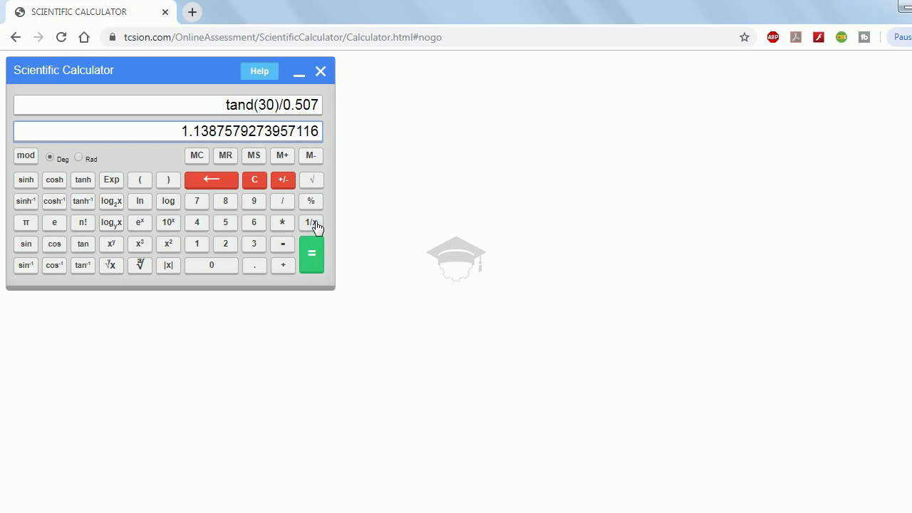
Take the reciprocal of the displayed quotient and its square root, and clear the calculator
{"action": "left_click", "coordinate": [316, 224]}
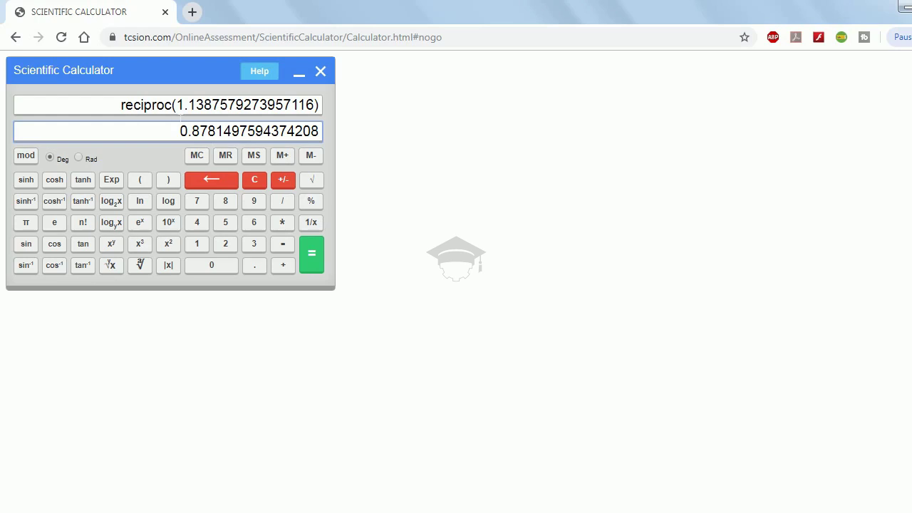
{"action": "left_click", "coordinate": [317, 183]}
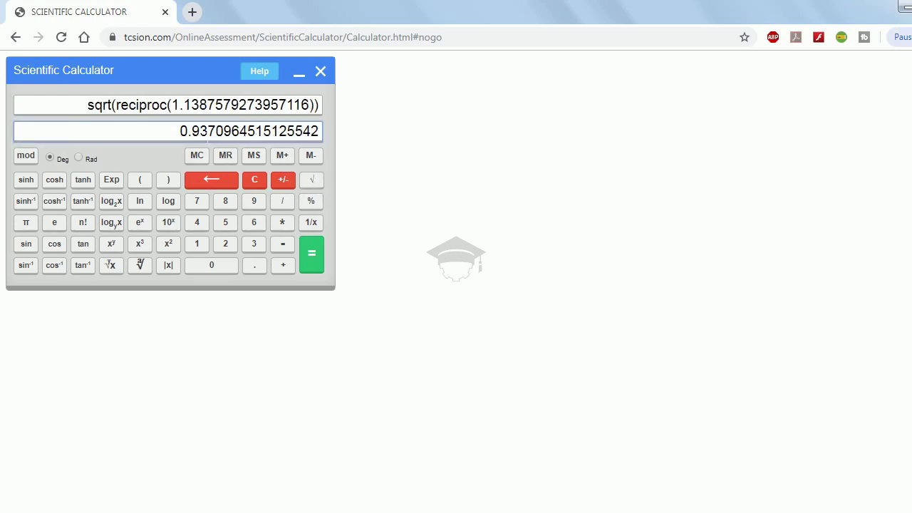
{"action": "left_click", "coordinate": [259, 187]}
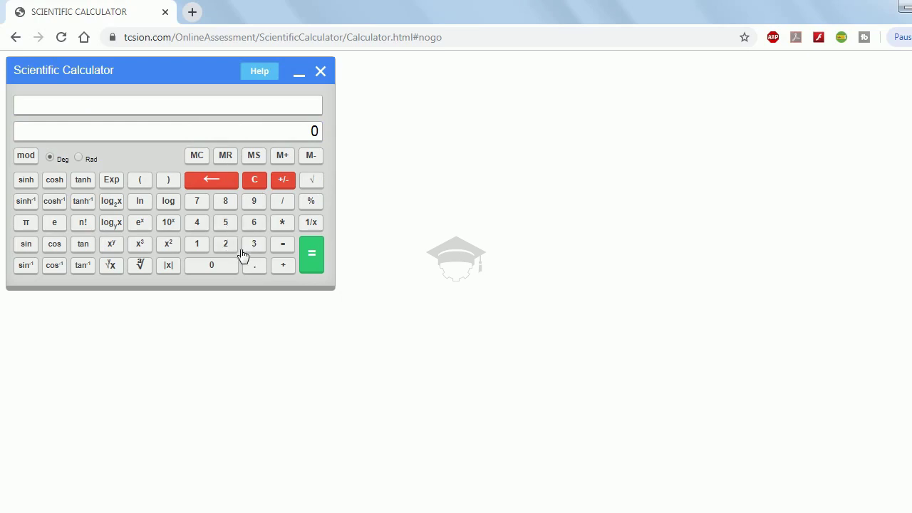
Calculate the square root of 43, entering the number before the function, and clear the calculator
{"action": "left_click", "coordinate": [207, 225]}
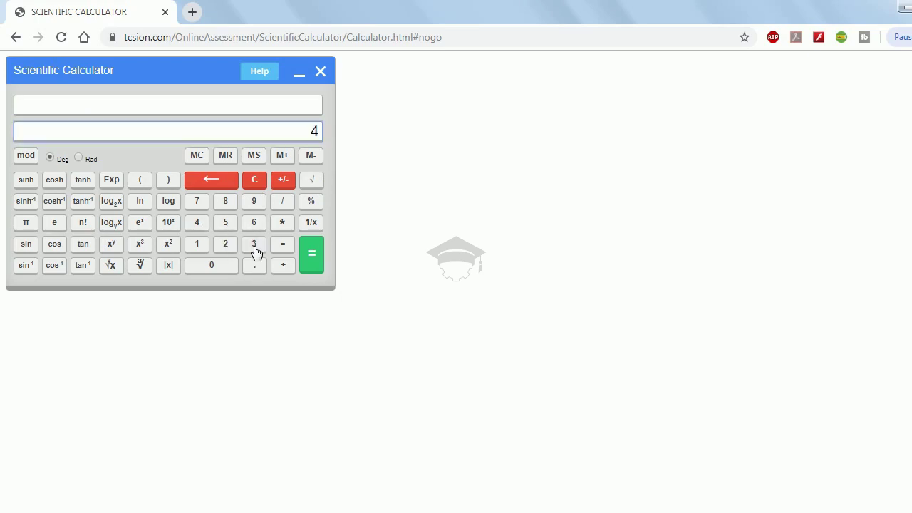
{"action": "left_click", "coordinate": [253, 246]}
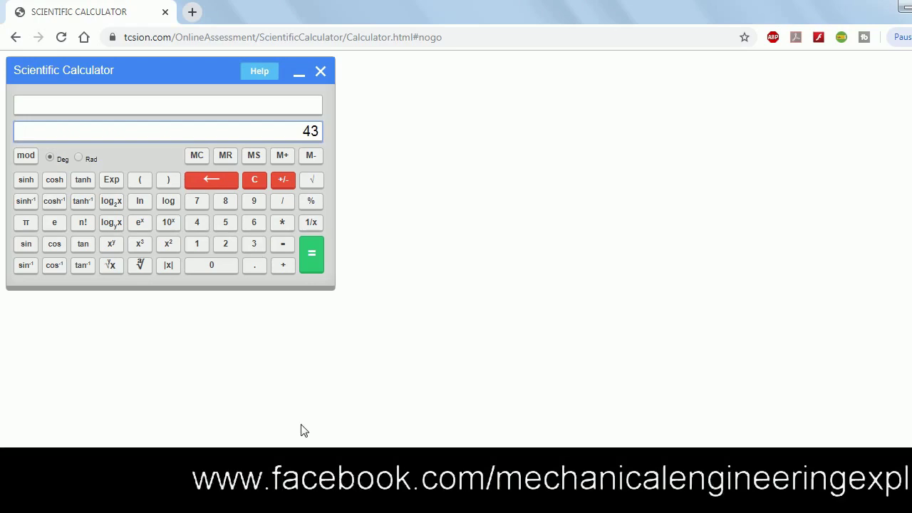
{"action": "left_click", "coordinate": [315, 184]}
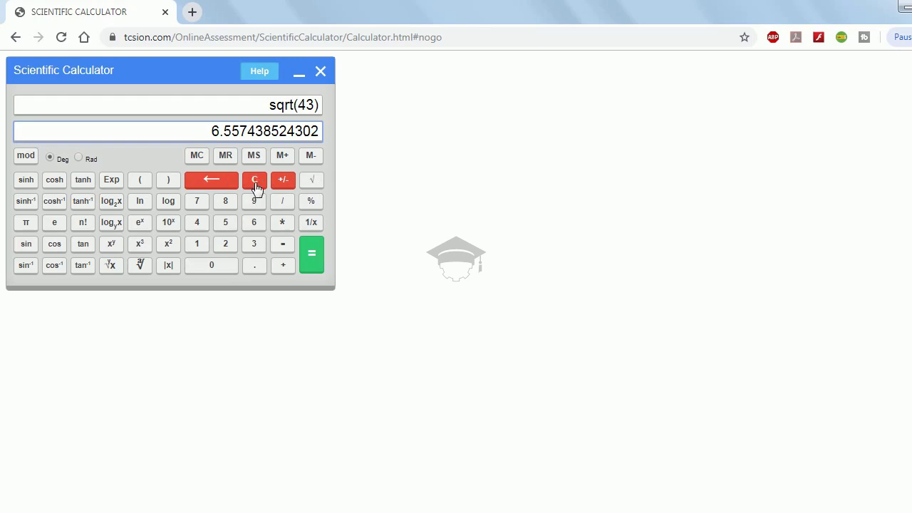
{"action": "left_click", "coordinate": [255, 183]}
Try applying the square root before entering 43, recalculate it with 43 entered first, and clear the calculator
{"action": "left_click", "coordinate": [314, 182]}
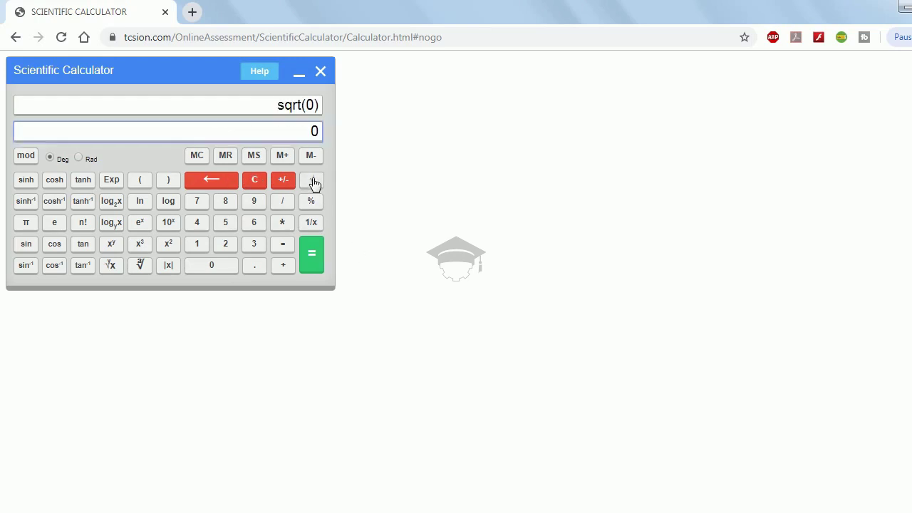
{"action": "left_click", "coordinate": [196, 224]}
{"action": "left_click", "coordinate": [260, 246]}
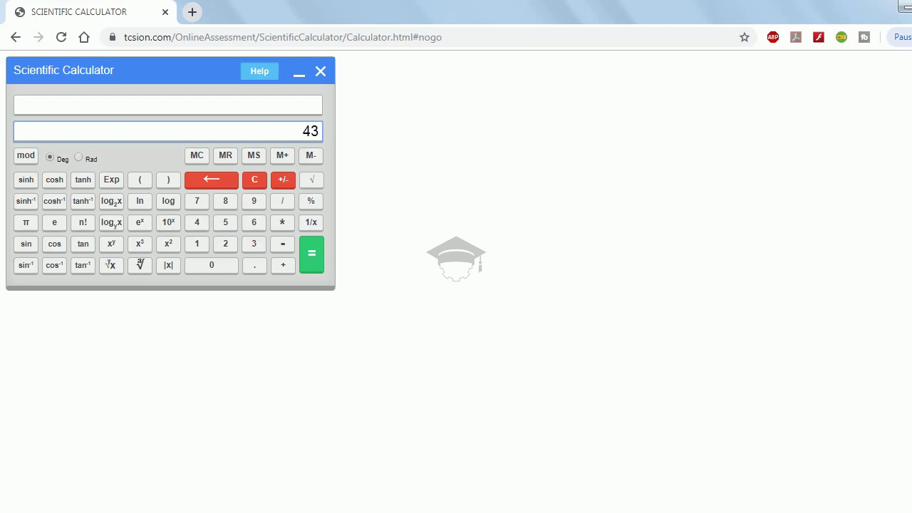
{"action": "left_click", "coordinate": [313, 182]}
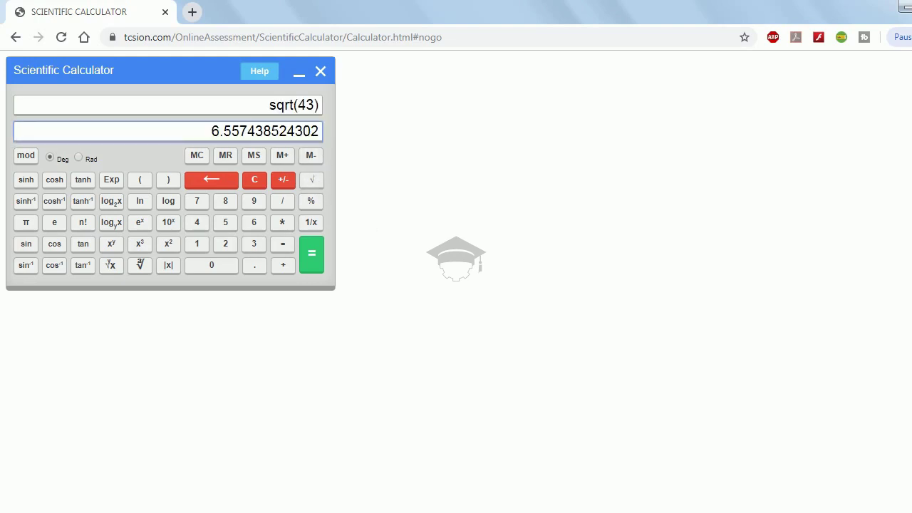
{"action": "left_click", "coordinate": [254, 180]}
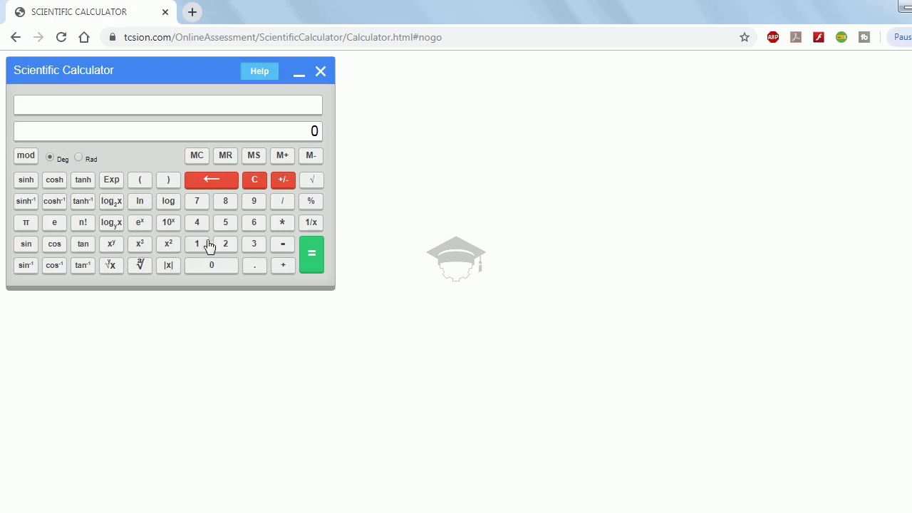
Calculate the base-10 logarithm of 6 and the natural logarithm of 3, clearing the calculator after each
{"action": "left_click", "coordinate": [256, 227]}
{"action": "left_click", "coordinate": [171, 203]}
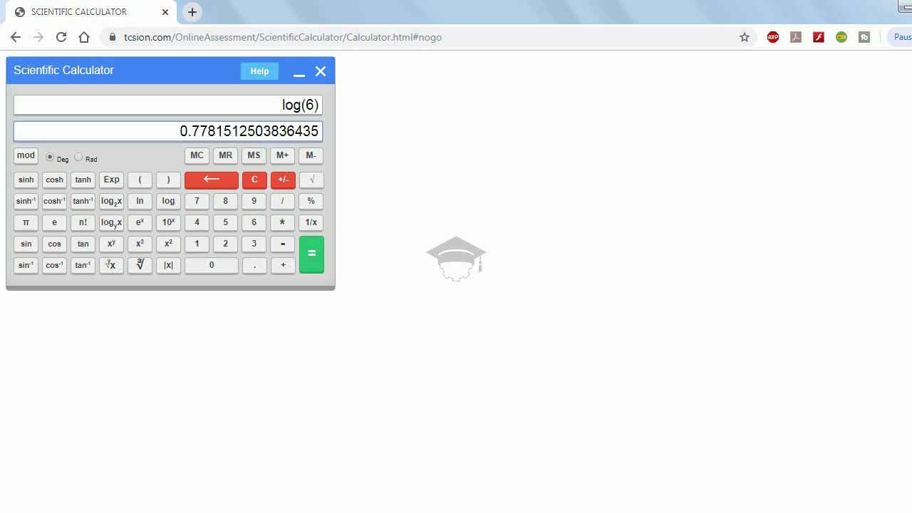
{"action": "left_click", "coordinate": [261, 180]}
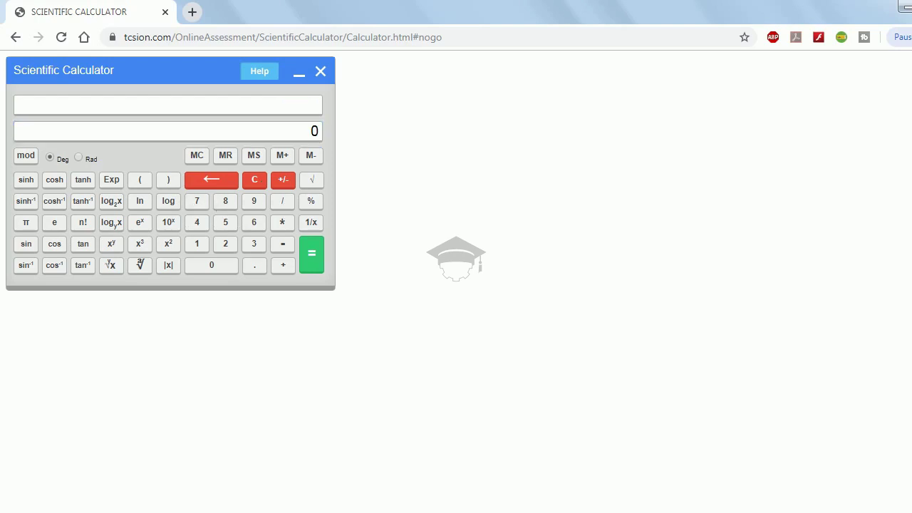
{"action": "left_click", "coordinate": [258, 248]}
{"action": "left_click", "coordinate": [142, 201]}
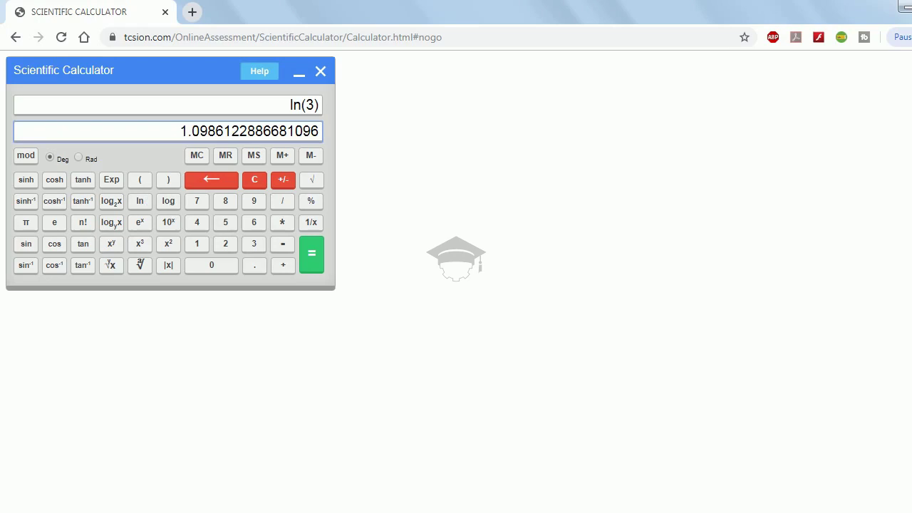
{"action": "left_click", "coordinate": [259, 184]}
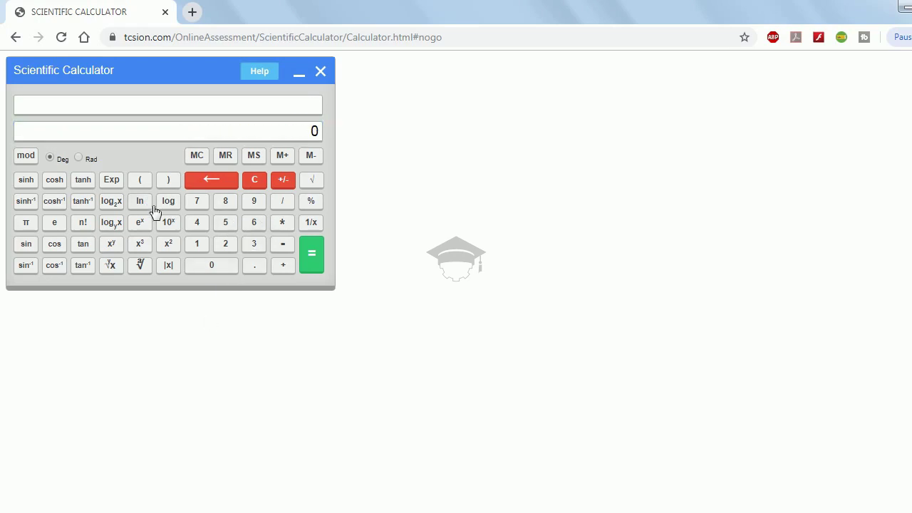
Calculate 10 raised to the power 4.5, entering the exponent before the function, and clear the calculator
{"action": "left_click", "coordinate": [203, 227]}
{"action": "left_click", "coordinate": [259, 269]}
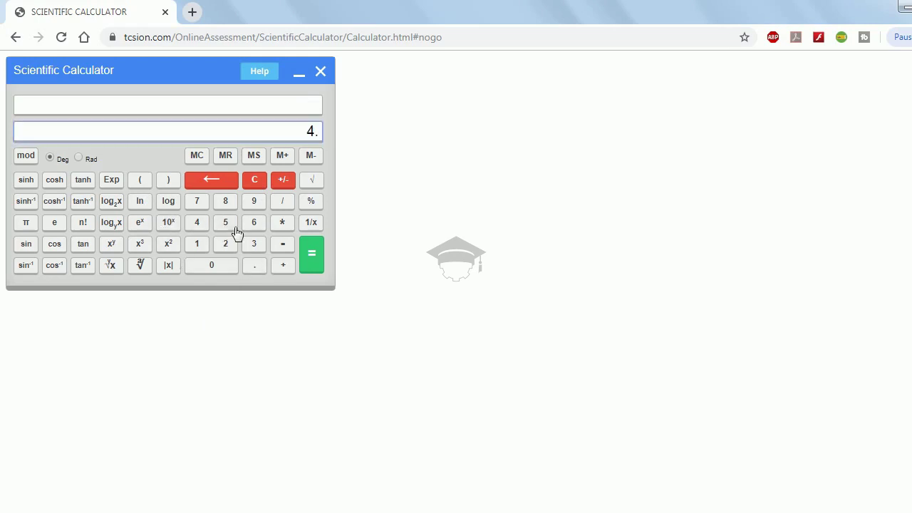
{"action": "left_click", "coordinate": [228, 225]}
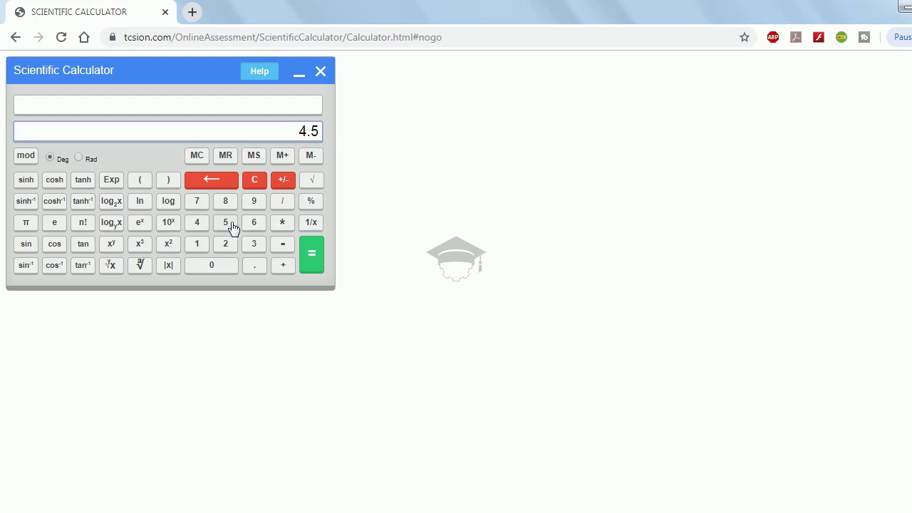
{"action": "left_click", "coordinate": [173, 224]}
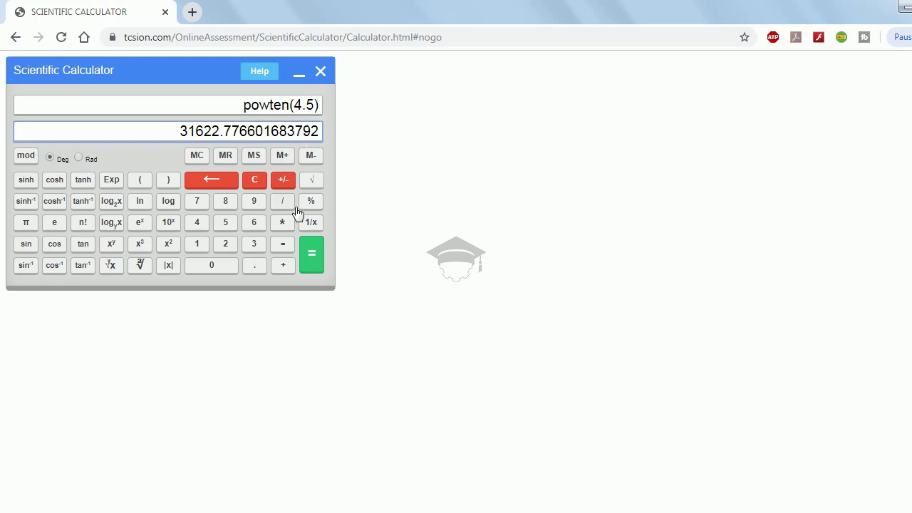
{"action": "left_click", "coordinate": [257, 179]}
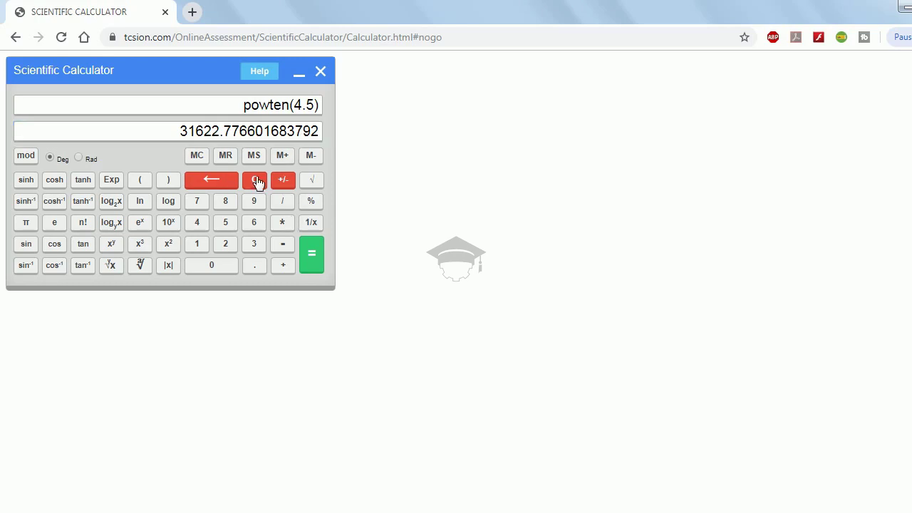
Calculate the square of 3 and clear the calculator
{"action": "left_click", "coordinate": [255, 245]}
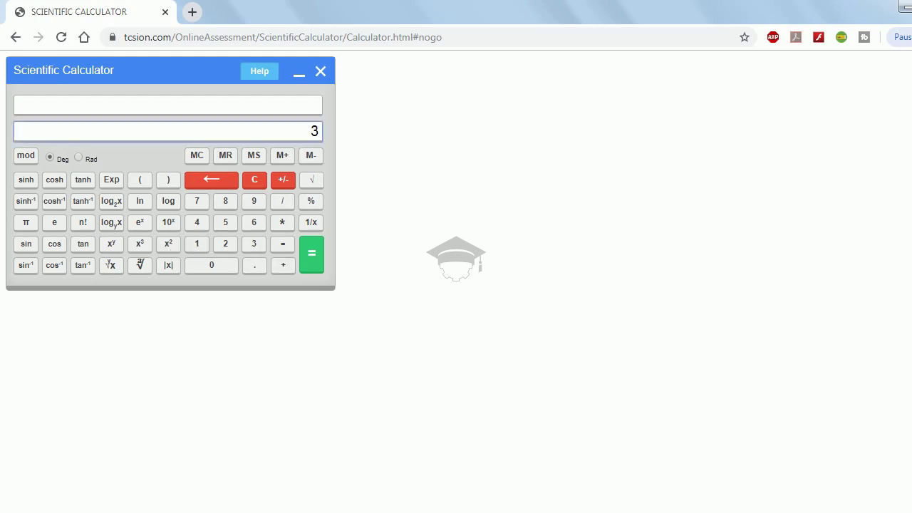
{"action": "left_click", "coordinate": [176, 250]}
{"action": "left_click", "coordinate": [254, 179]}
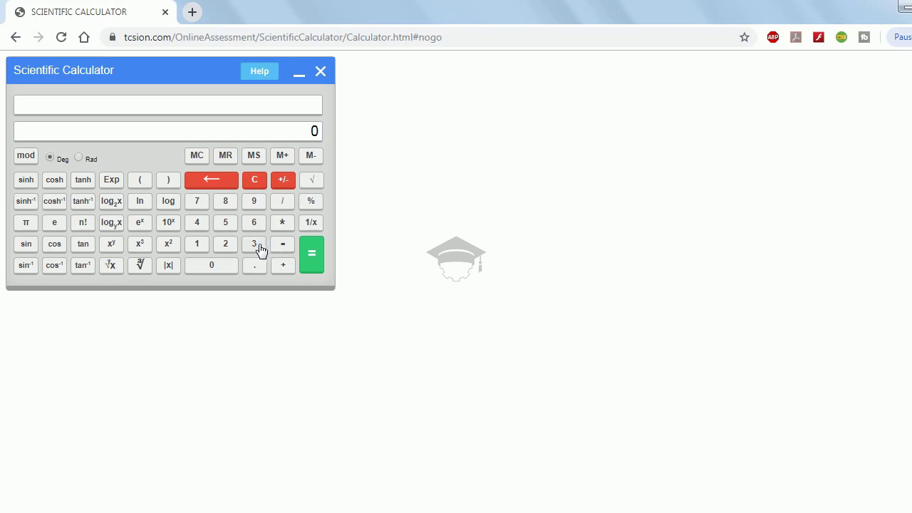
Calculate the cube of 56.3 and clear the calculator
{"action": "left_click", "coordinate": [226, 223]}
{"action": "left_click", "coordinate": [255, 226]}
{"action": "left_click", "coordinate": [256, 266]}
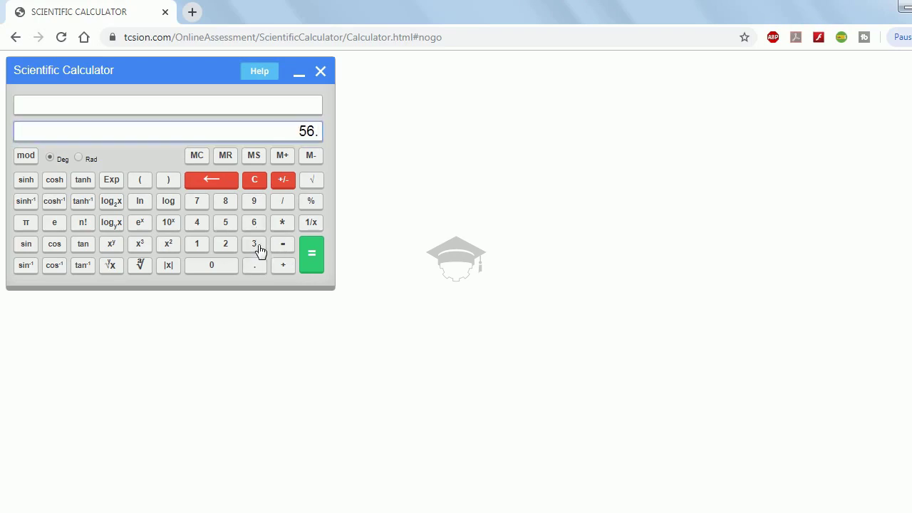
{"action": "left_click", "coordinate": [254, 245]}
{"action": "left_click", "coordinate": [144, 248]}
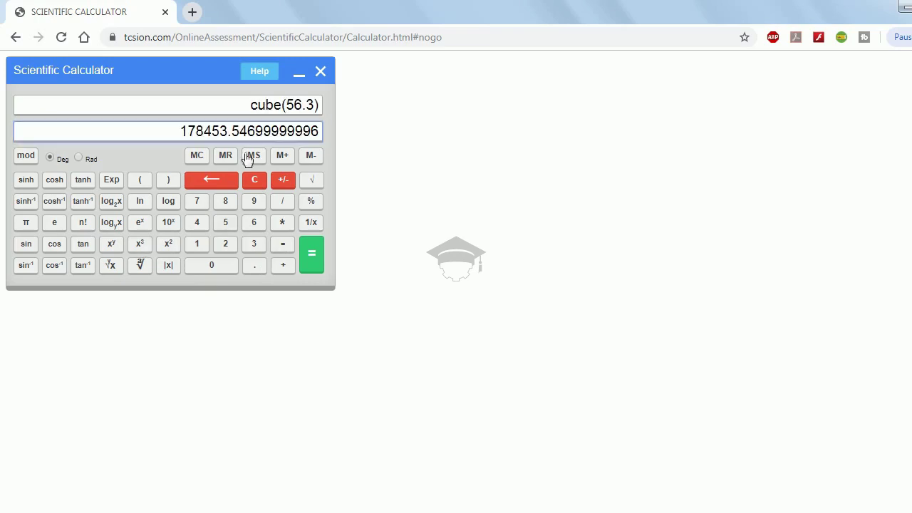
{"action": "left_click", "coordinate": [260, 184]}
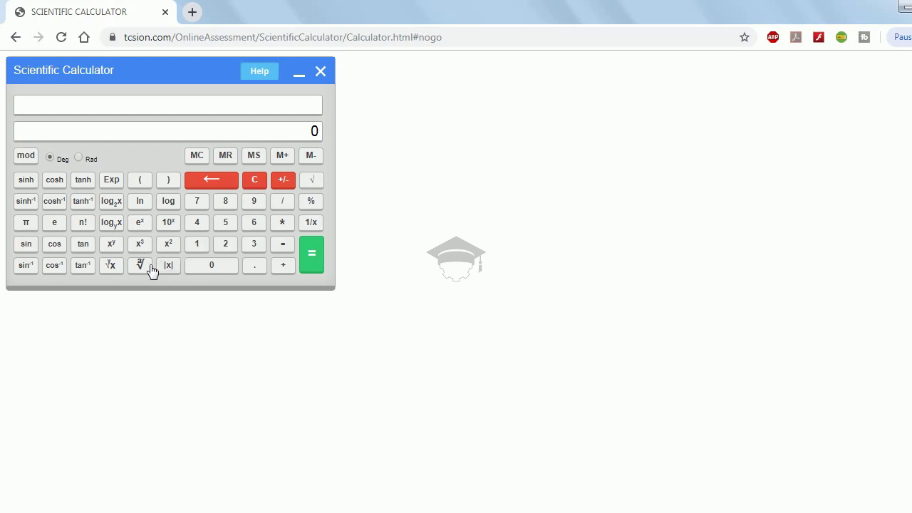
Calculate the cube root of 23 and clear the calculator
{"action": "left_click", "coordinate": [226, 246]}
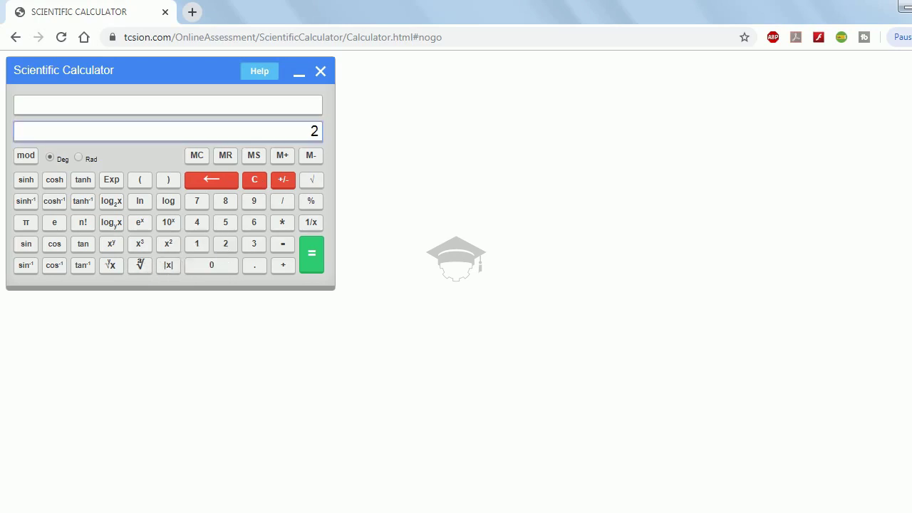
{"action": "left_click", "coordinate": [255, 246]}
{"action": "left_click", "coordinate": [141, 265]}
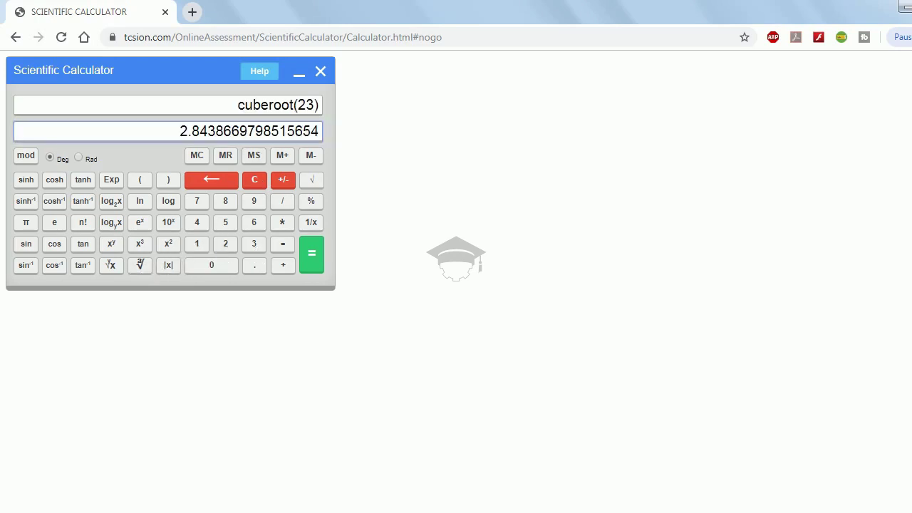
{"action": "left_click", "coordinate": [254, 182]}
{"action": "left_click", "coordinate": [255, 180]}
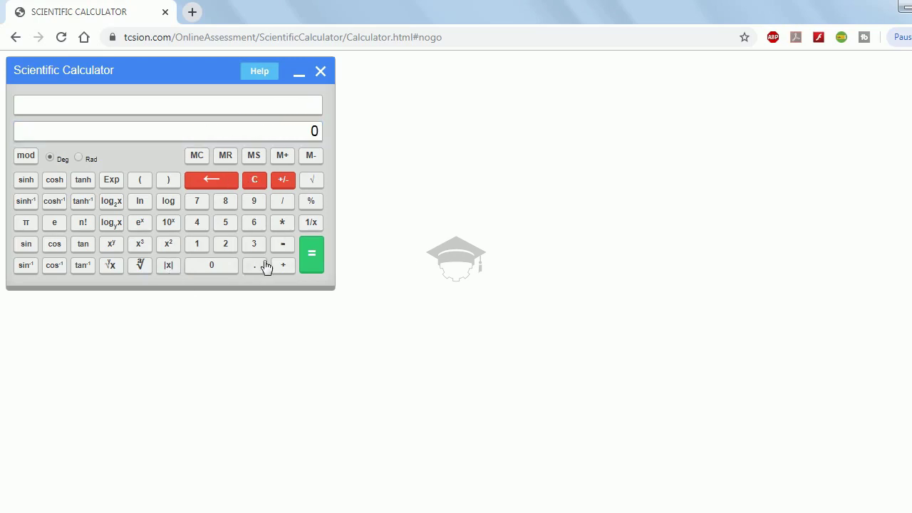
Enter minus 63, apply the absolute value function to it, and clear the calculator
{"action": "left_click", "coordinate": [283, 243]}
{"action": "left_click", "coordinate": [254, 222]}
{"action": "left_click", "coordinate": [253, 244]}
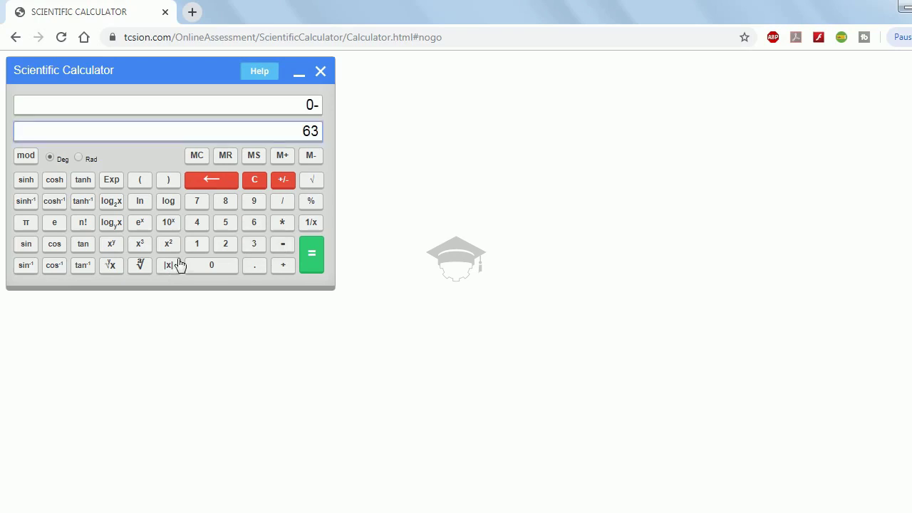
{"action": "left_click", "coordinate": [173, 266]}
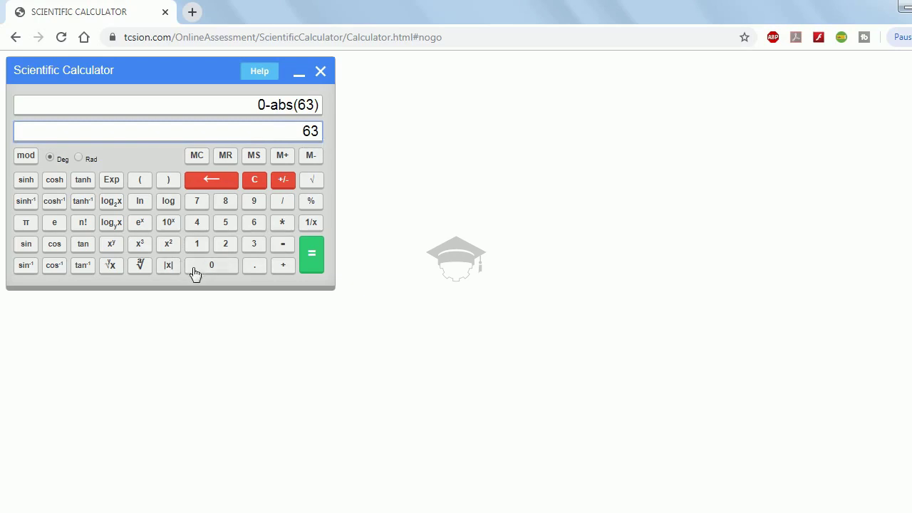
{"action": "left_click", "coordinate": [258, 181]}
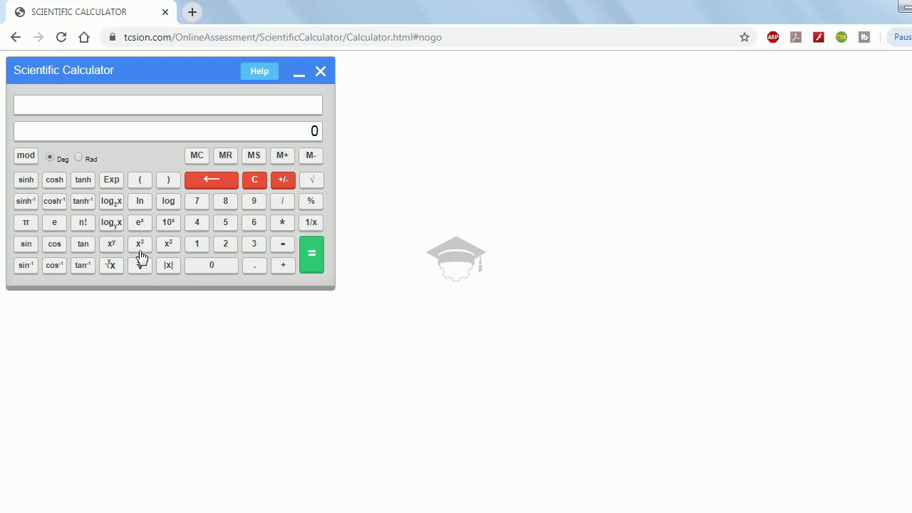
Calculate 2 raised to the power 8.3 with the x^y function and clear the calculator
{"action": "left_click", "coordinate": [228, 247]}
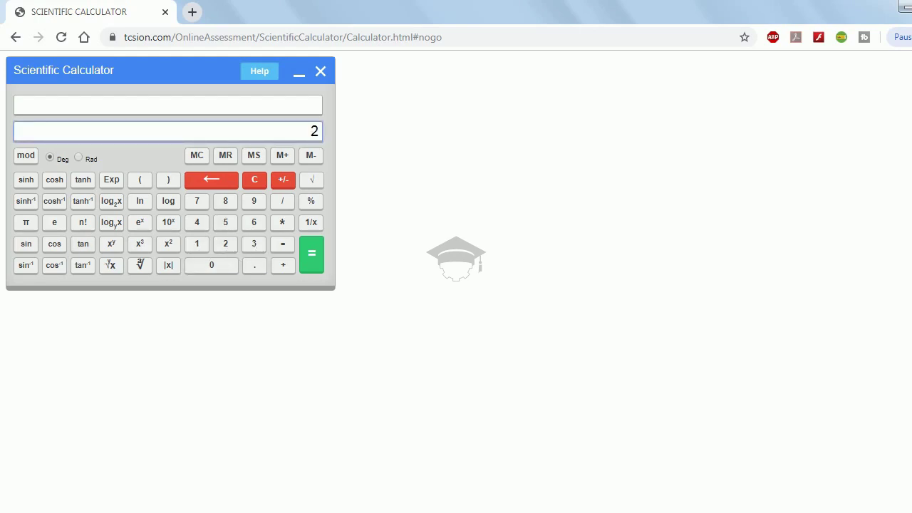
{"action": "left_click", "coordinate": [112, 246]}
{"action": "left_click", "coordinate": [226, 202]}
{"action": "left_click", "coordinate": [255, 265]}
{"action": "left_click", "coordinate": [253, 245]}
{"action": "left_click", "coordinate": [316, 267]}
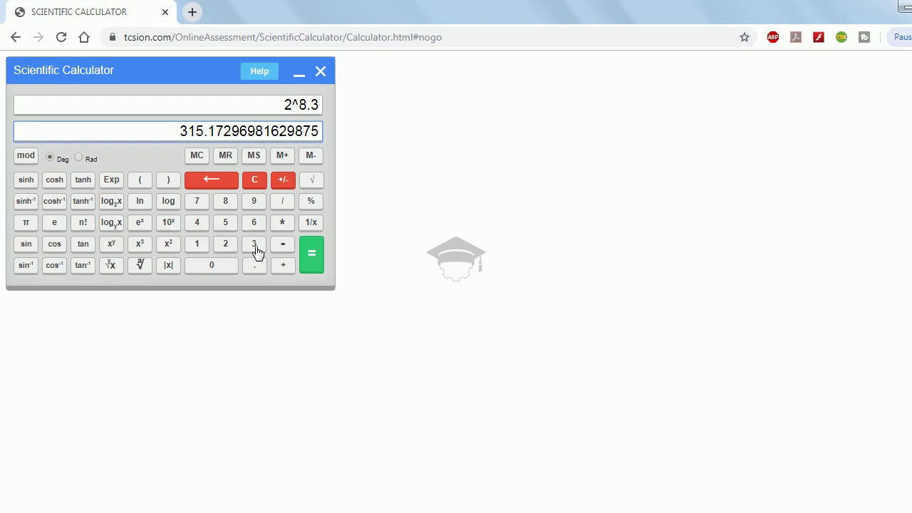
{"action": "left_click", "coordinate": [254, 181]}
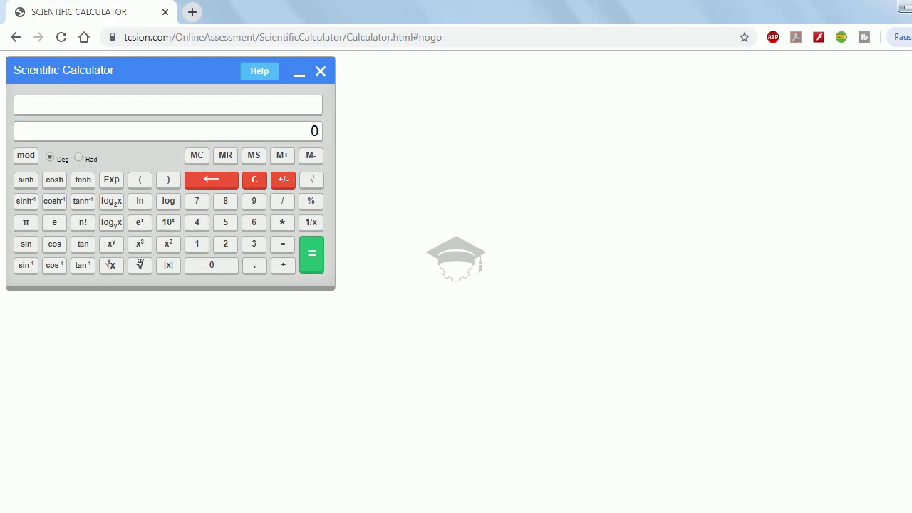
Calculate 6 raised to the power 8.9 with the x^y function and clear the calculator
{"action": "left_click", "coordinate": [254, 223]}
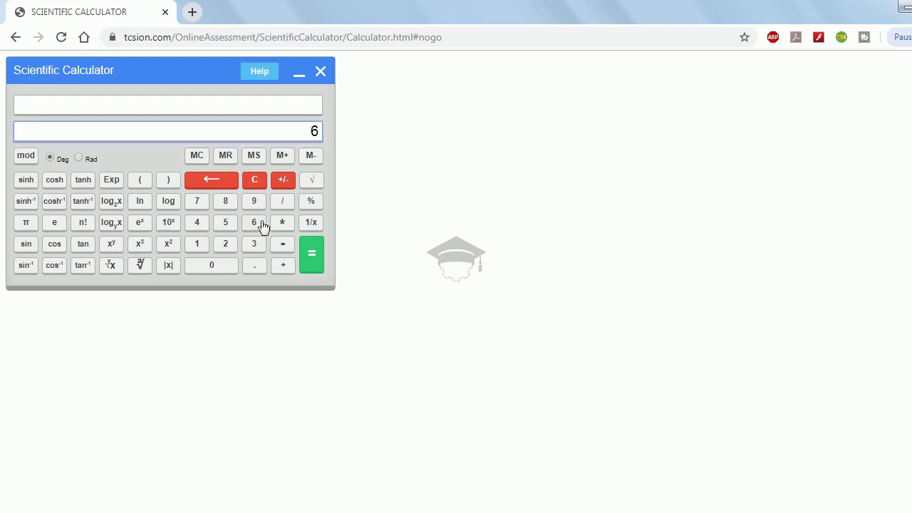
{"action": "left_click", "coordinate": [118, 249]}
{"action": "left_click", "coordinate": [227, 202]}
{"action": "left_click", "coordinate": [254, 265]}
{"action": "left_click", "coordinate": [253, 206]}
{"action": "left_click", "coordinate": [313, 258]}
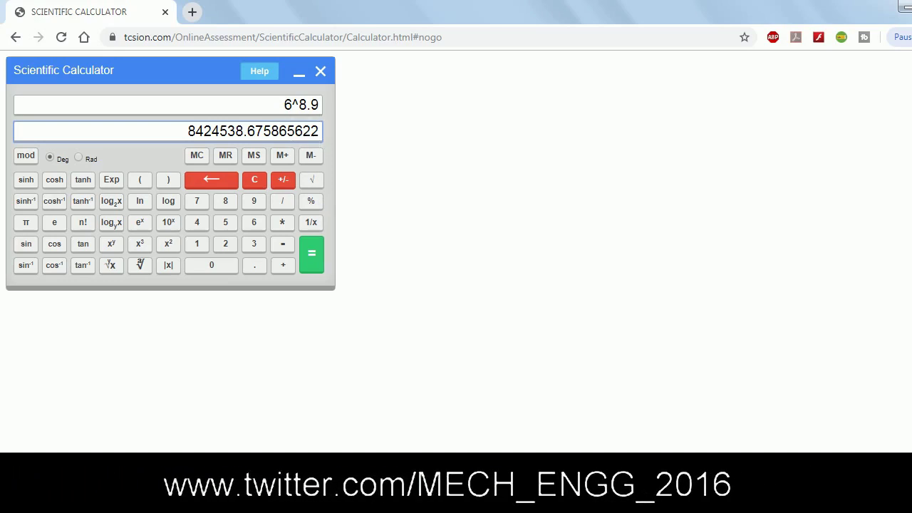
{"action": "left_click", "coordinate": [261, 181]}
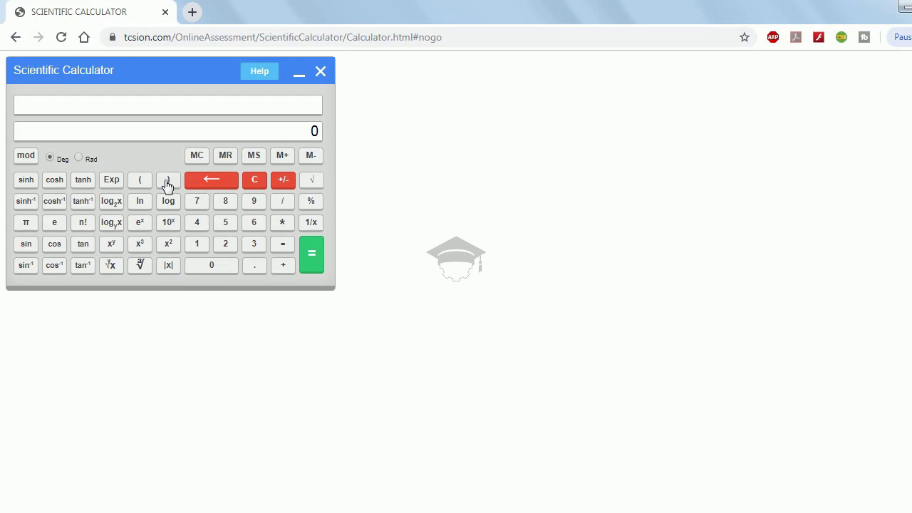
Try to evaluate 5*8(6) without a multiplication sign before the bracket, and clear the calculator
{"action": "left_click", "coordinate": [228, 225]}
{"action": "left_click", "coordinate": [285, 225]}
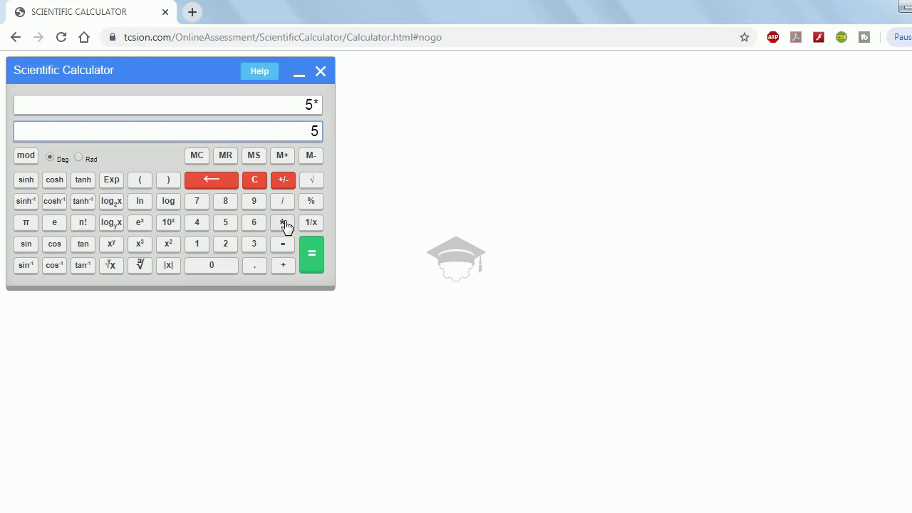
{"action": "left_click", "coordinate": [235, 203]}
{"action": "left_click", "coordinate": [311, 258]}
{"action": "left_click", "coordinate": [143, 184]}
{"action": "left_click", "coordinate": [255, 225]}
{"action": "left_click", "coordinate": [168, 182]}
{"action": "left_click", "coordinate": [318, 264]}
{"action": "left_click", "coordinate": [318, 264]}
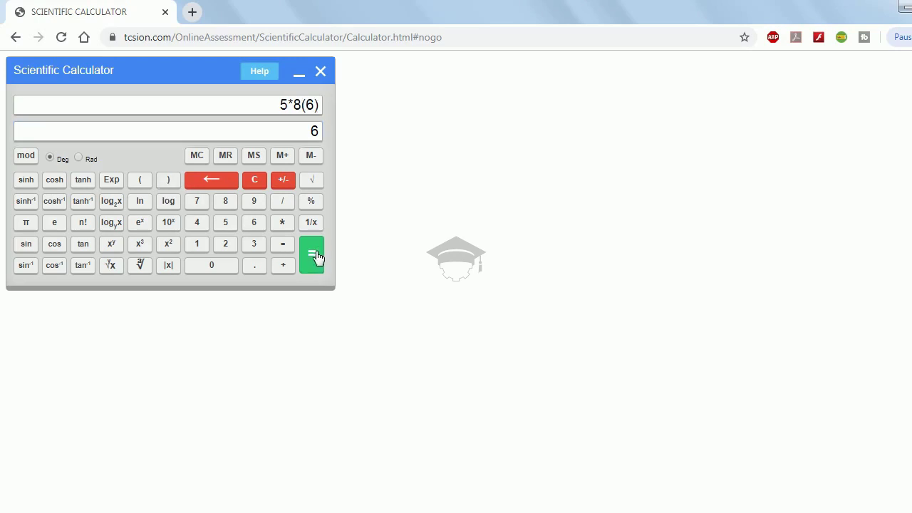
{"action": "left_click", "coordinate": [249, 176]}
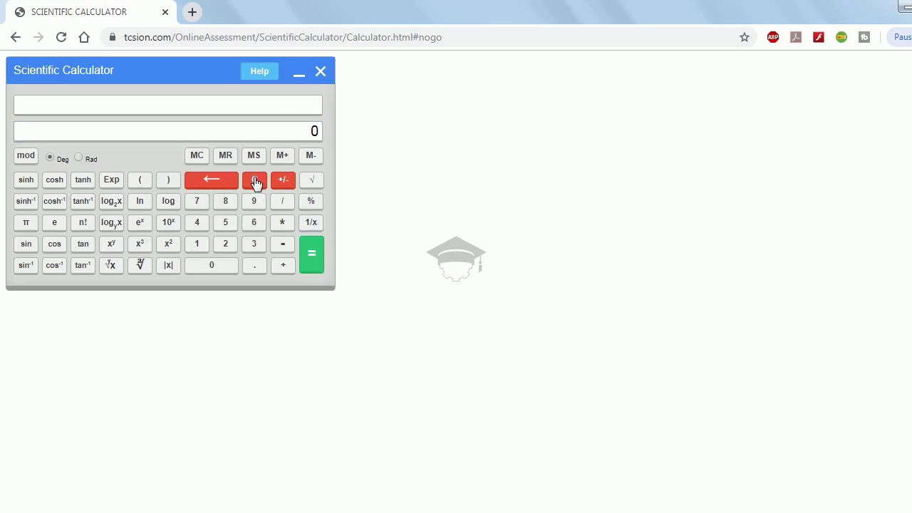
Evaluate 5*(6/3.2) with an explicit multiplication sign before the bracket, and clear the calculator
{"action": "left_click", "coordinate": [229, 227]}
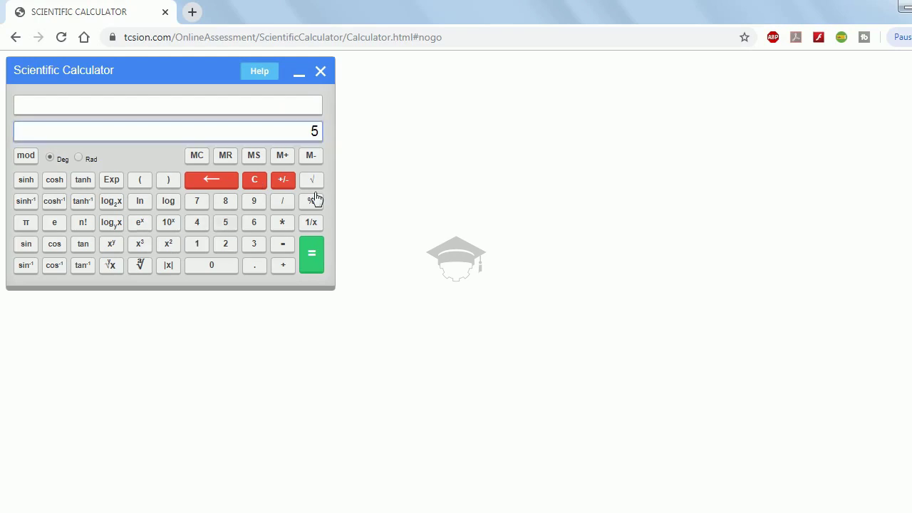
{"action": "left_click", "coordinate": [282, 223]}
{"action": "left_click", "coordinate": [143, 180]}
{"action": "left_click", "coordinate": [257, 227]}
{"action": "left_click", "coordinate": [282, 201]}
{"action": "left_click", "coordinate": [262, 247]}
{"action": "left_click", "coordinate": [265, 270]}
{"action": "left_click", "coordinate": [238, 245]}
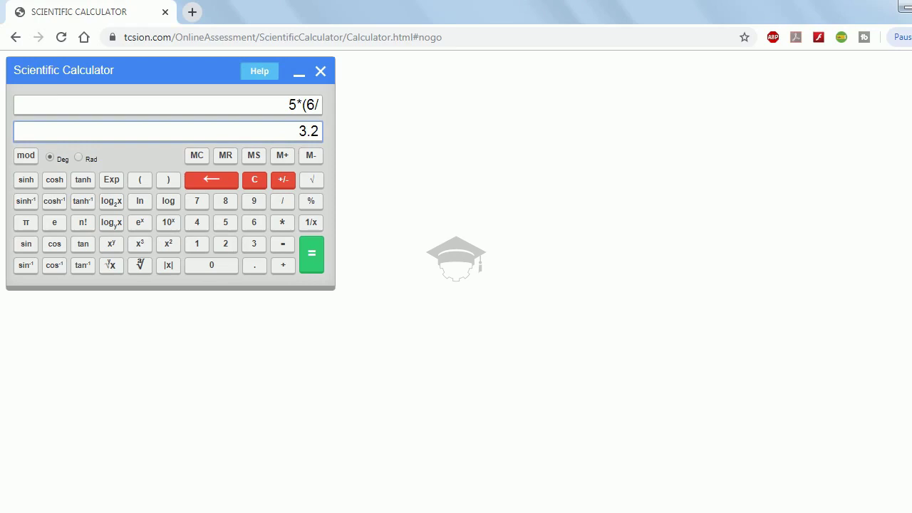
{"action": "left_click", "coordinate": [173, 180]}
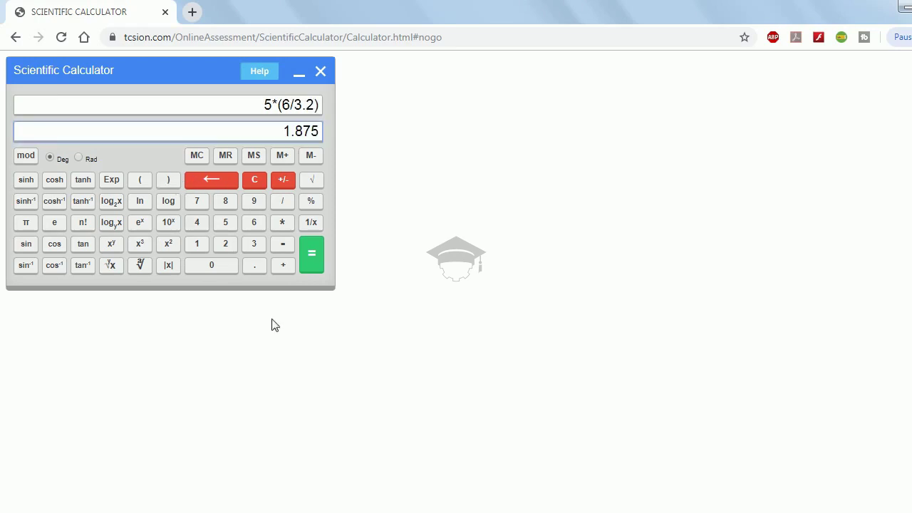
{"action": "left_click", "coordinate": [314, 265]}
{"action": "left_click", "coordinate": [318, 270]}
{"action": "left_click", "coordinate": [258, 183]}
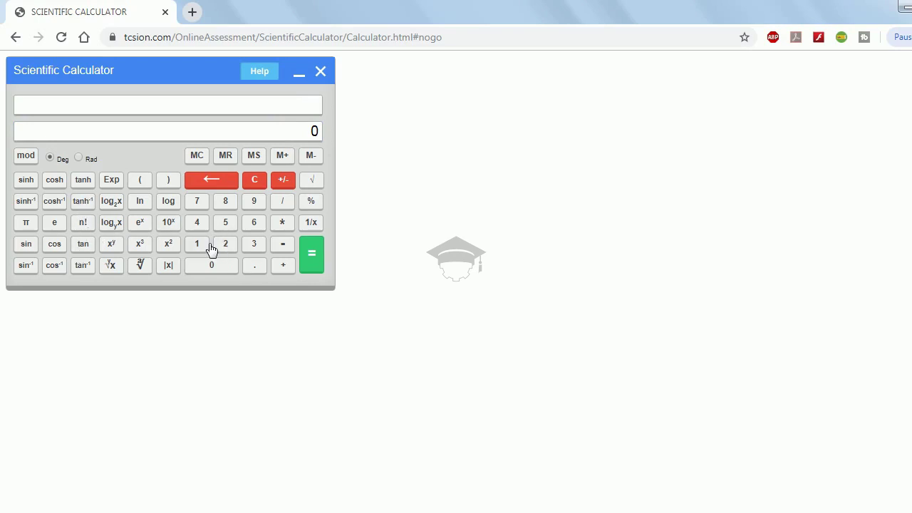
Enter sin(30) in degrees multiplied by an opening bracket containing e raised to the power 5
{"action": "left_click", "coordinate": [253, 246]}
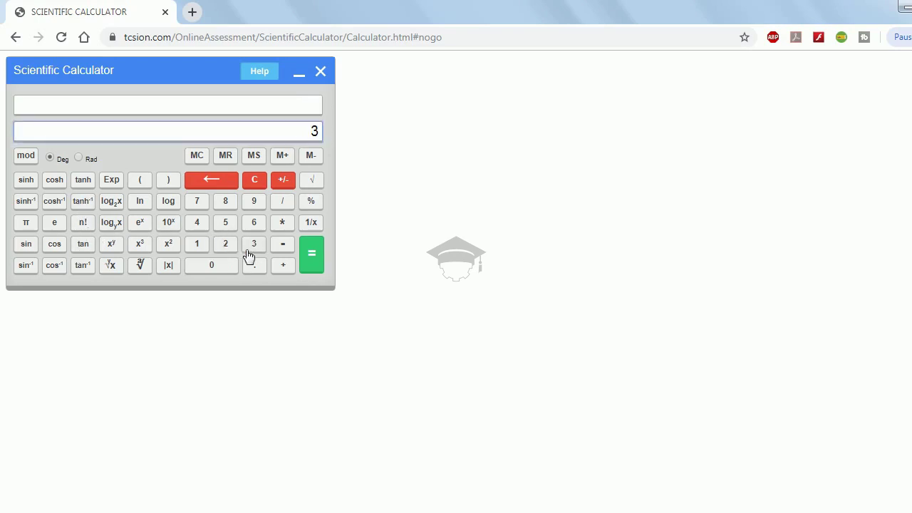
{"action": "left_click", "coordinate": [214, 265]}
{"action": "left_click", "coordinate": [34, 250]}
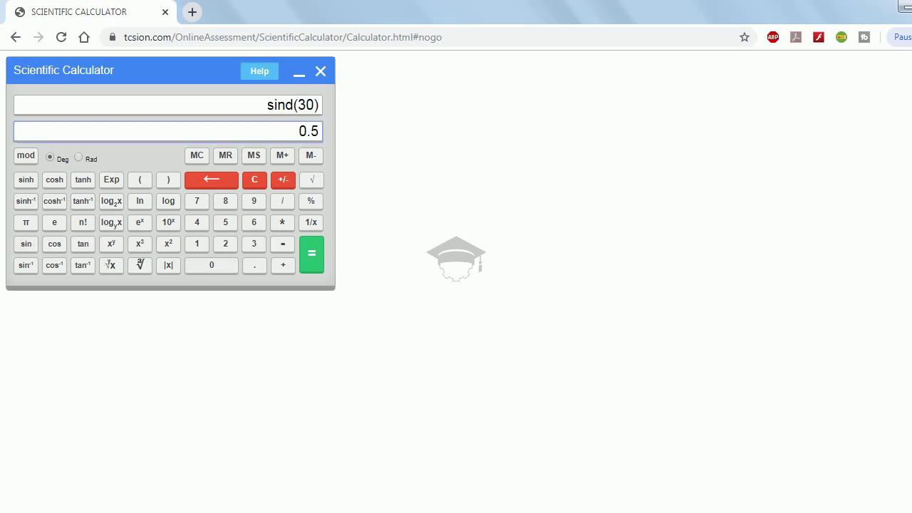
{"action": "left_click", "coordinate": [282, 228]}
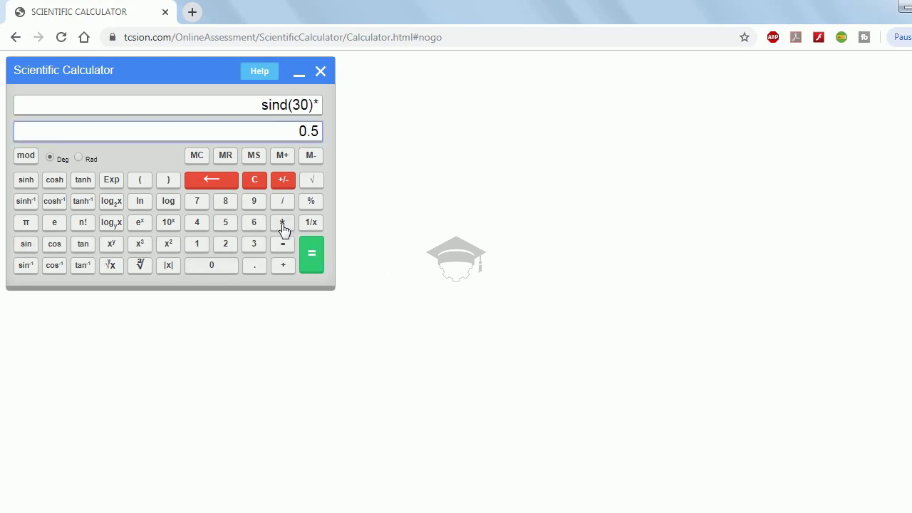
{"action": "left_click", "coordinate": [143, 181]}
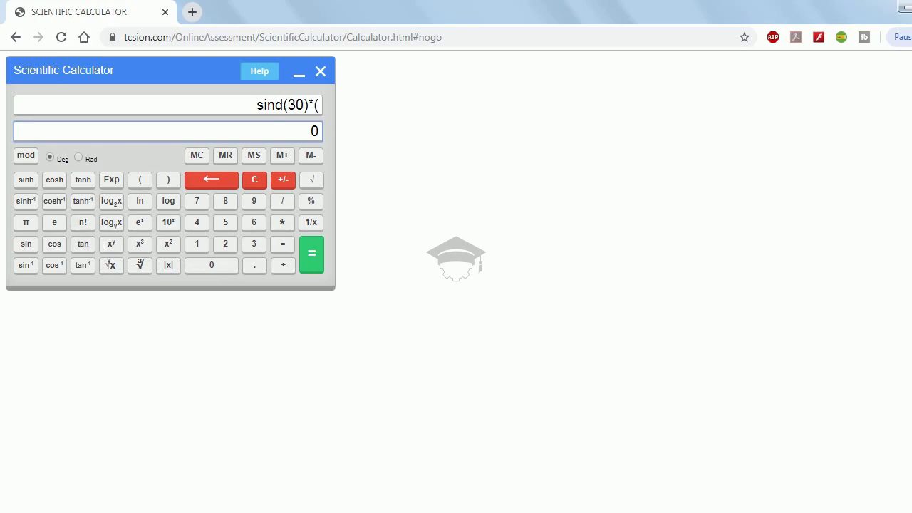
{"action": "left_click", "coordinate": [224, 227]}
{"action": "left_click", "coordinate": [147, 227]}
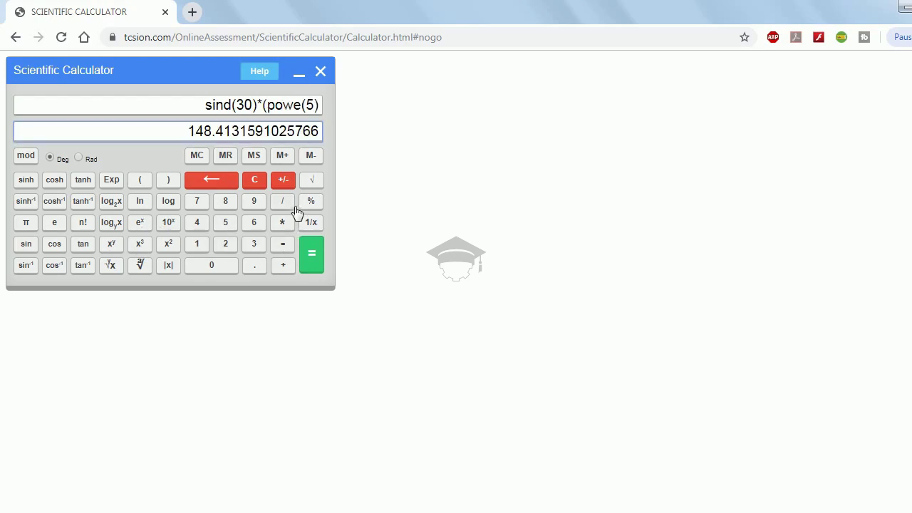
Multiply by 10 raised to the power 3.8 inside the bracket, close it, evaluate the whole expression, and clear the calculator
{"action": "left_click", "coordinate": [285, 225]}
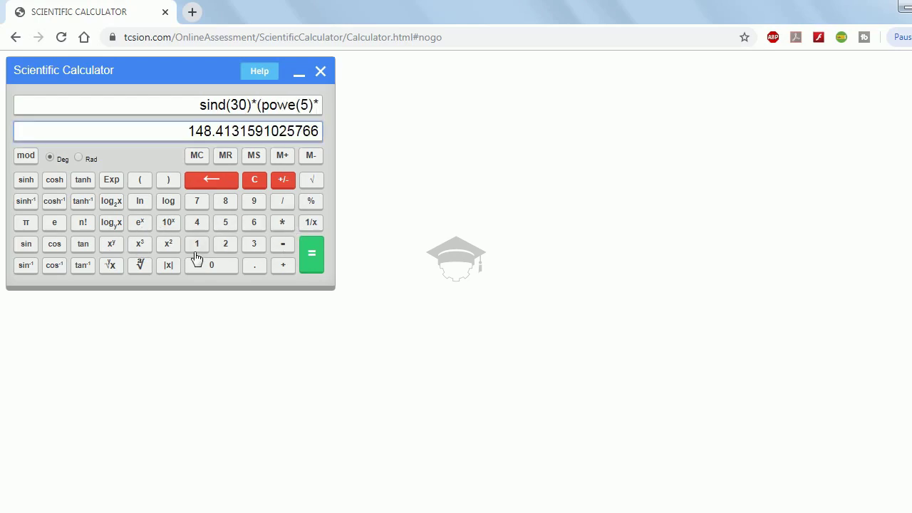
{"action": "left_click", "coordinate": [254, 246]}
{"action": "left_click", "coordinate": [254, 265]}
{"action": "left_click", "coordinate": [226, 202]}
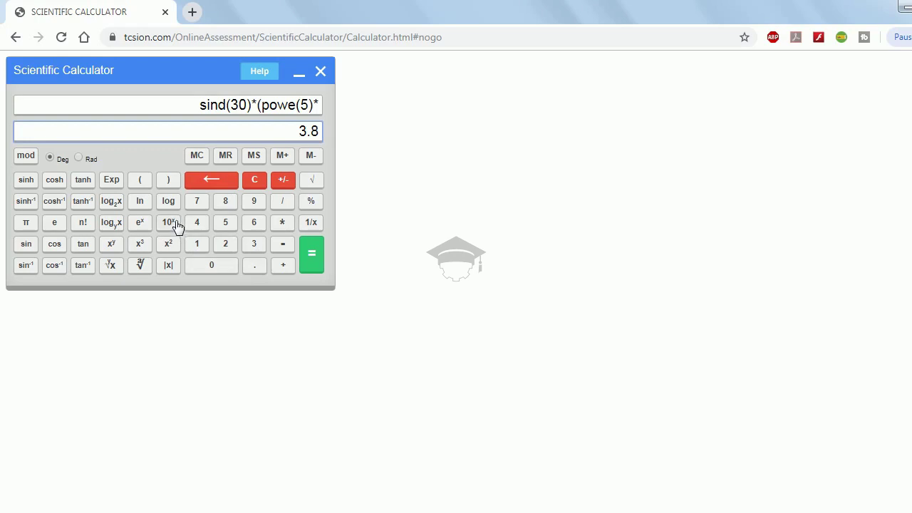
{"action": "left_click", "coordinate": [176, 224]}
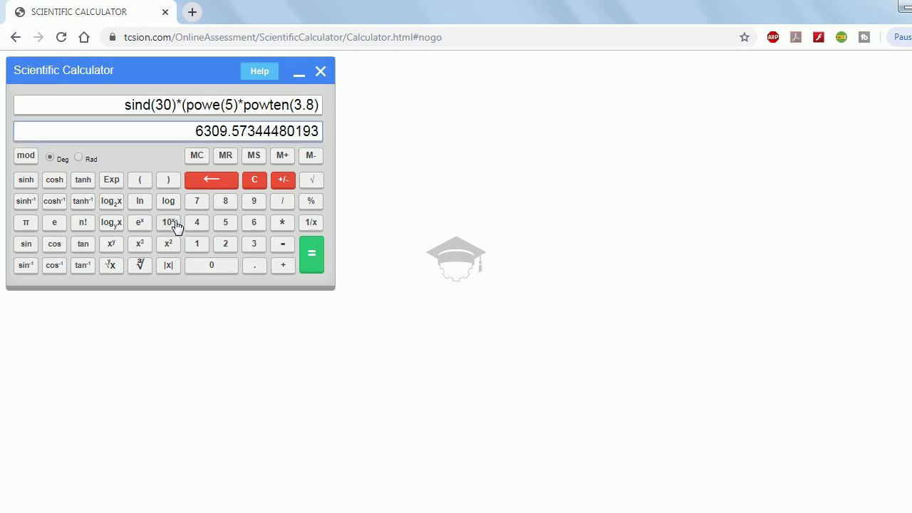
{"action": "left_click", "coordinate": [171, 183]}
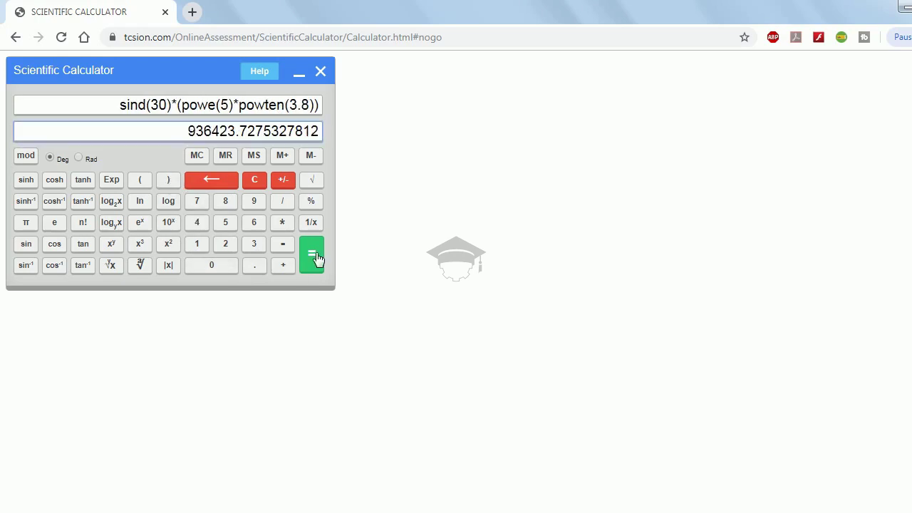
{"action": "left_click", "coordinate": [313, 256]}
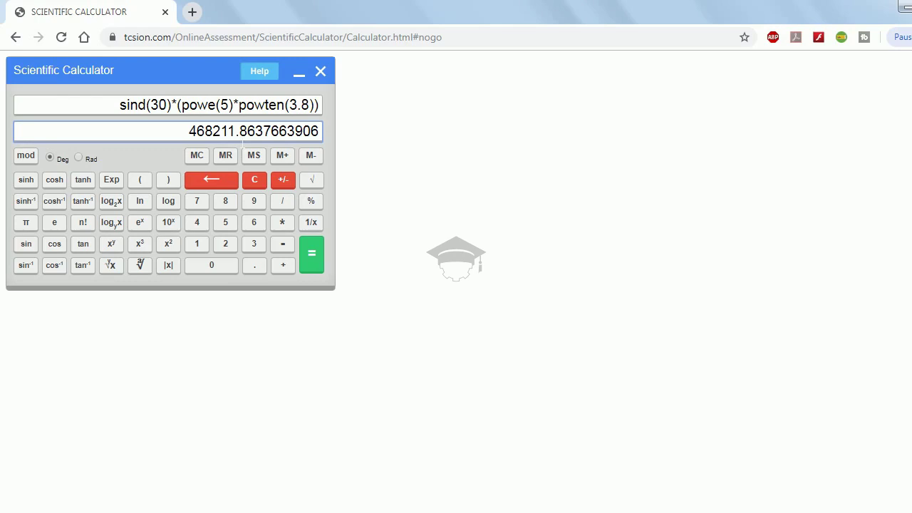
{"action": "left_click", "coordinate": [254, 181]}
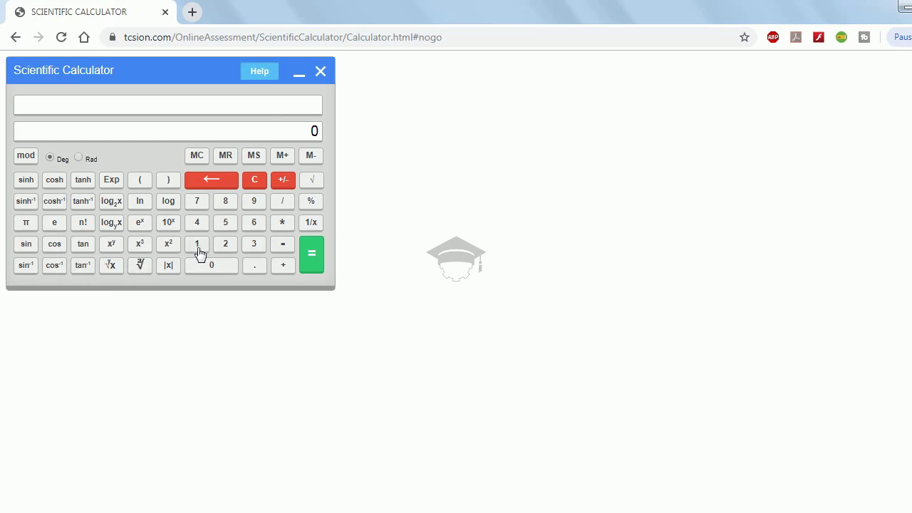
{"action": "left_click", "coordinate": [255, 268]}
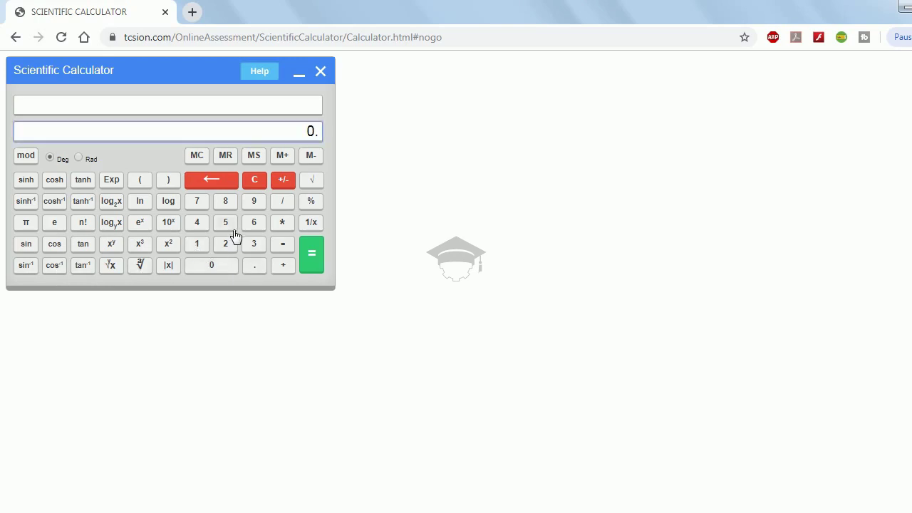
{"action": "left_click", "coordinate": [228, 225]}
{"action": "key", "text": "Escape"}
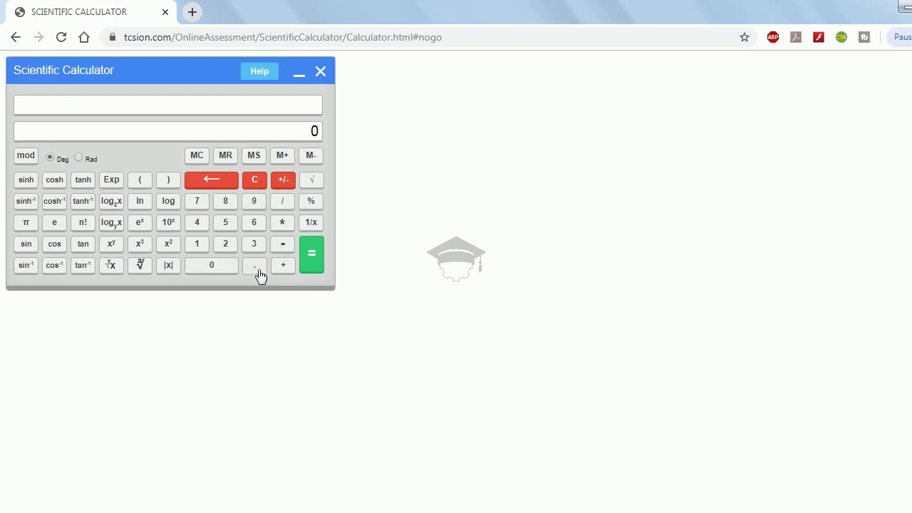
{"action": "left_click_drag", "start_coordinate": [226, 224], "coordinate": [229, 228]}
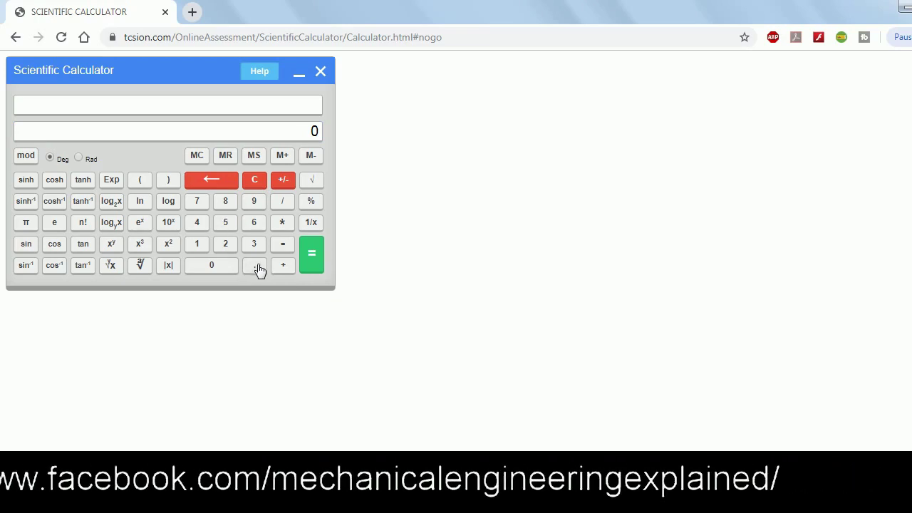
Calculate the inverse sine of 0.5 in degrees and clear the calculator
{"action": "left_click", "coordinate": [254, 264]}
{"action": "left_click", "coordinate": [230, 227]}
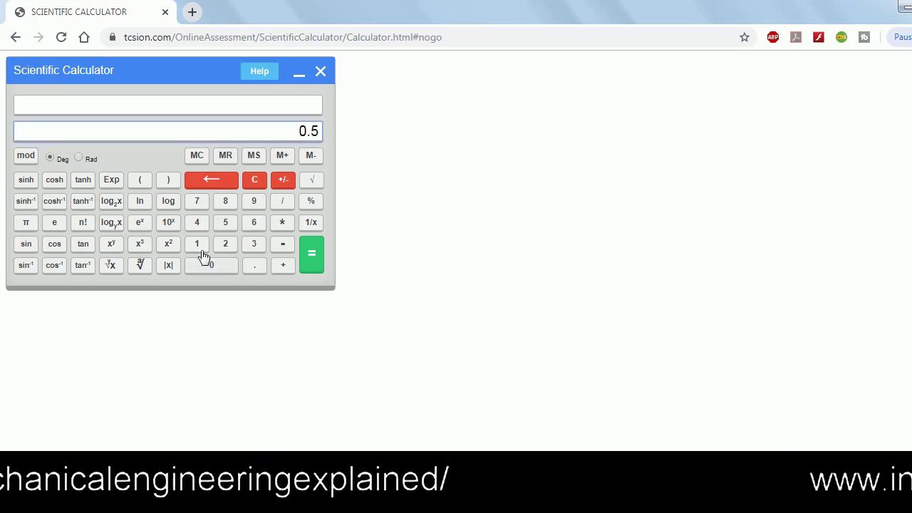
{"action": "left_click", "coordinate": [28, 267]}
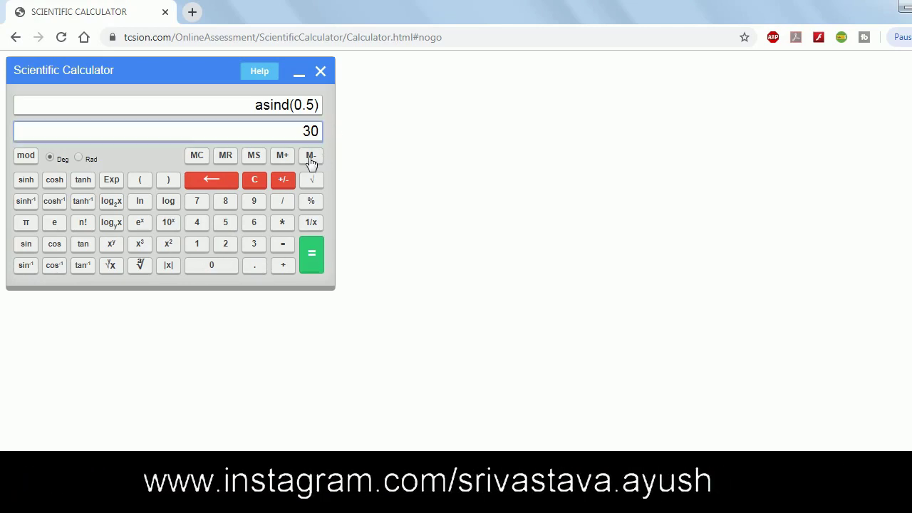
{"action": "left_click", "coordinate": [258, 181]}
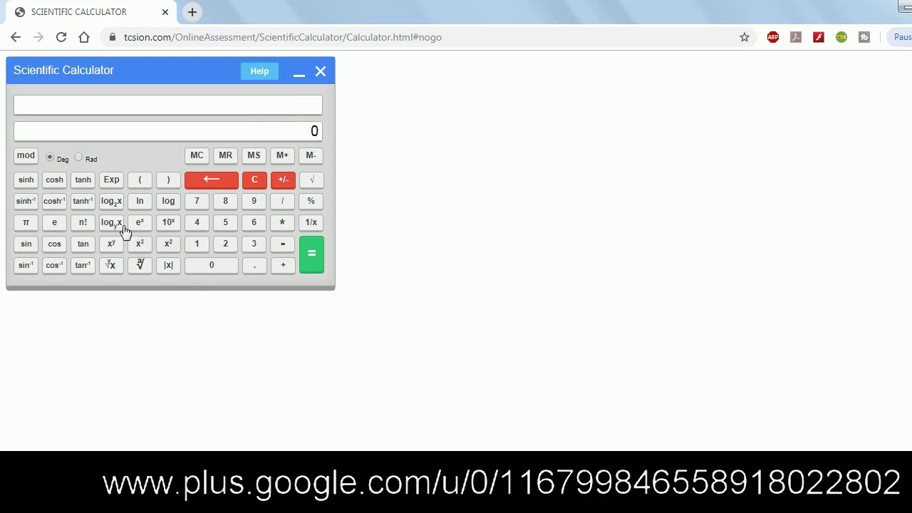
Calculate the factorial of 6 and clear the calculator
{"action": "left_click", "coordinate": [254, 229]}
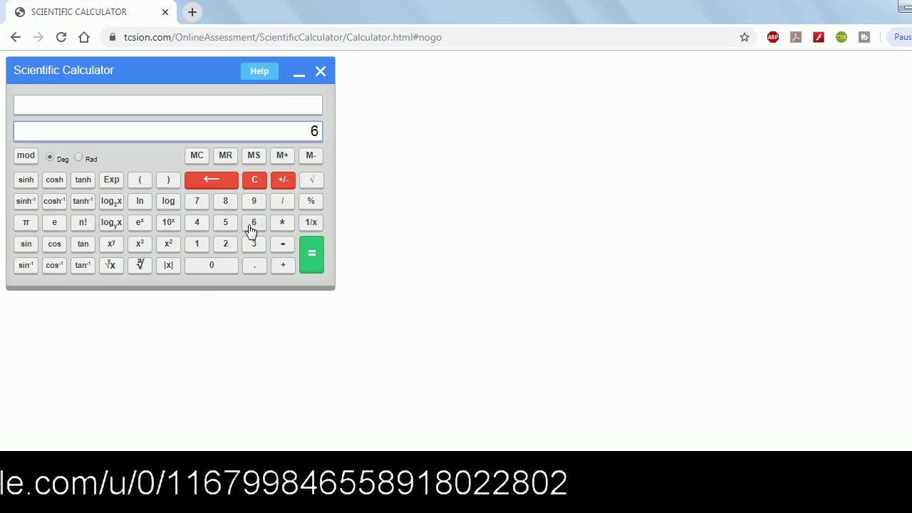
{"action": "left_click", "coordinate": [84, 228]}
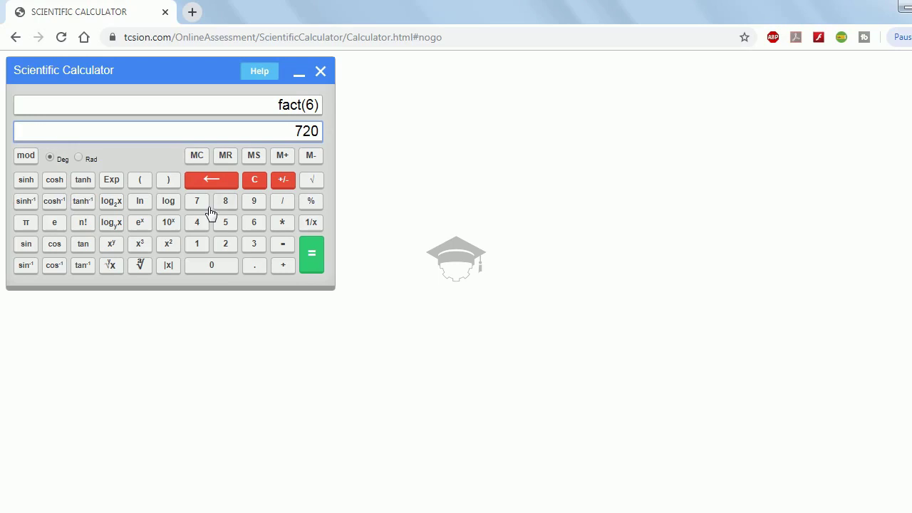
{"action": "left_click", "coordinate": [258, 182]}
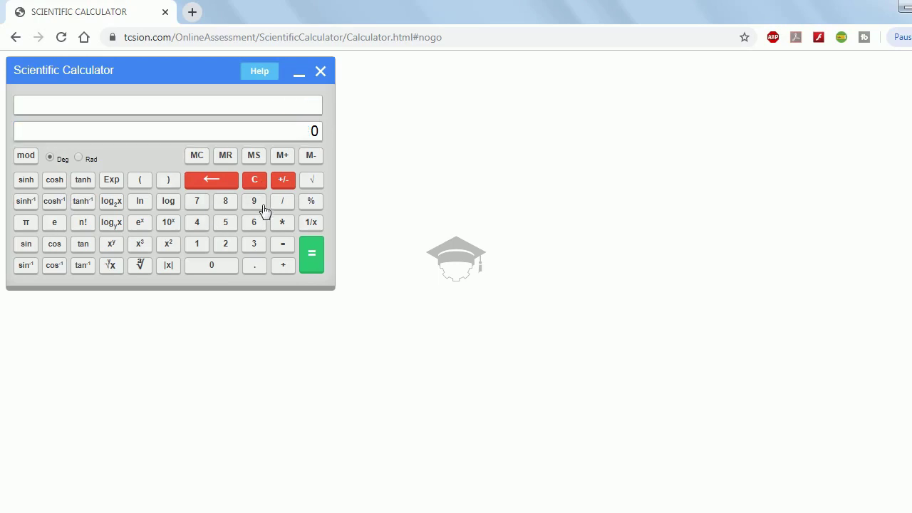
Calculate the hyperbolic sine of 68 and clear the calculator
{"action": "left_click", "coordinate": [259, 227]}
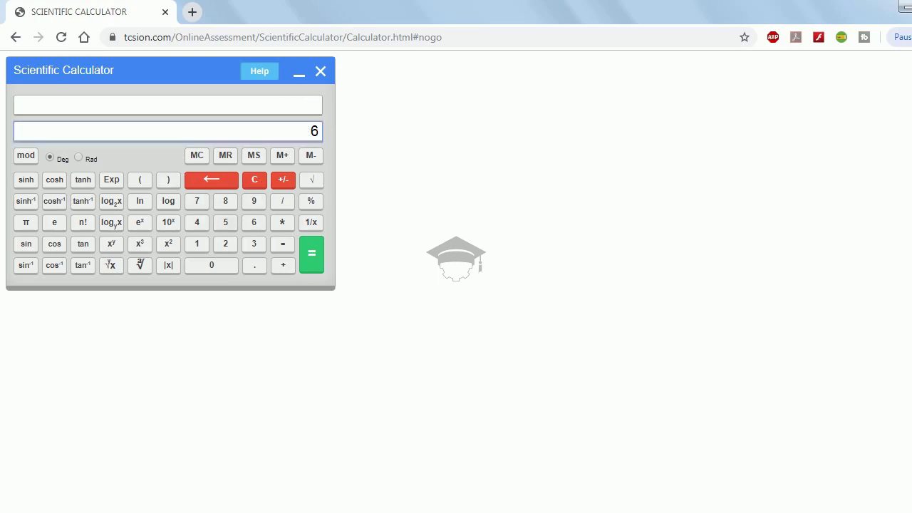
{"action": "left_click", "coordinate": [223, 206]}
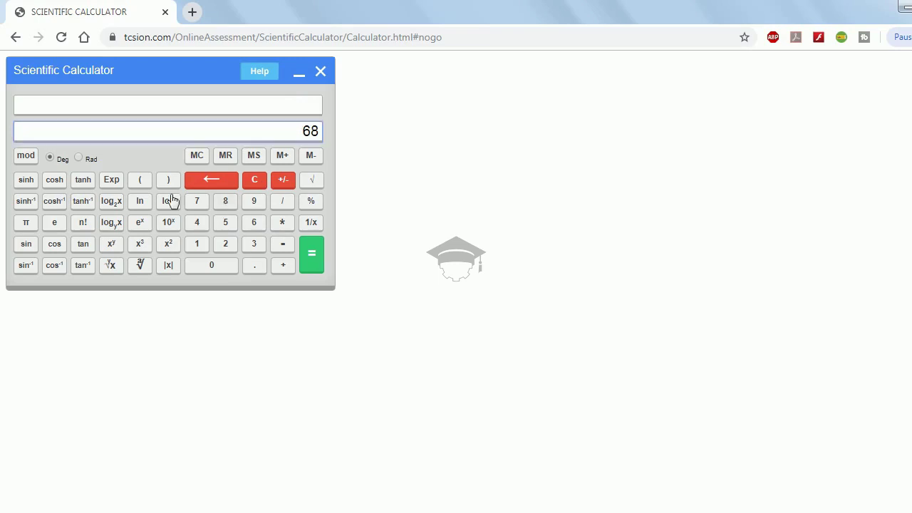
{"action": "left_click", "coordinate": [27, 185]}
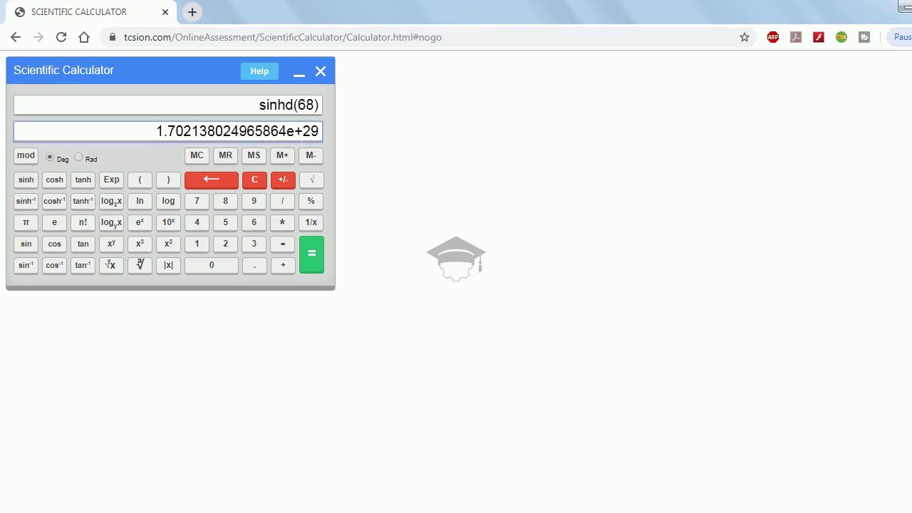
{"action": "left_click", "coordinate": [253, 179]}
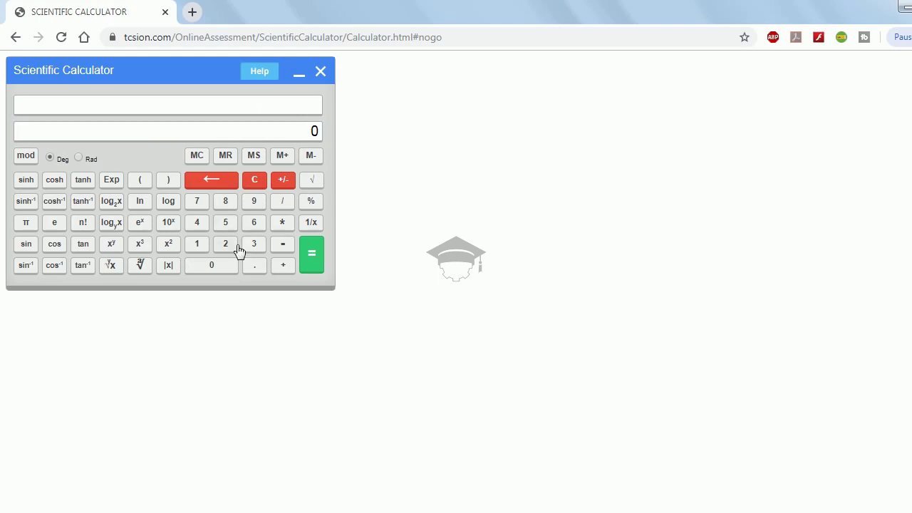
Calculate the inverse hyperbolic sine of 25 and clear the calculator
{"action": "left_click", "coordinate": [234, 245]}
{"action": "left_click", "coordinate": [236, 227]}
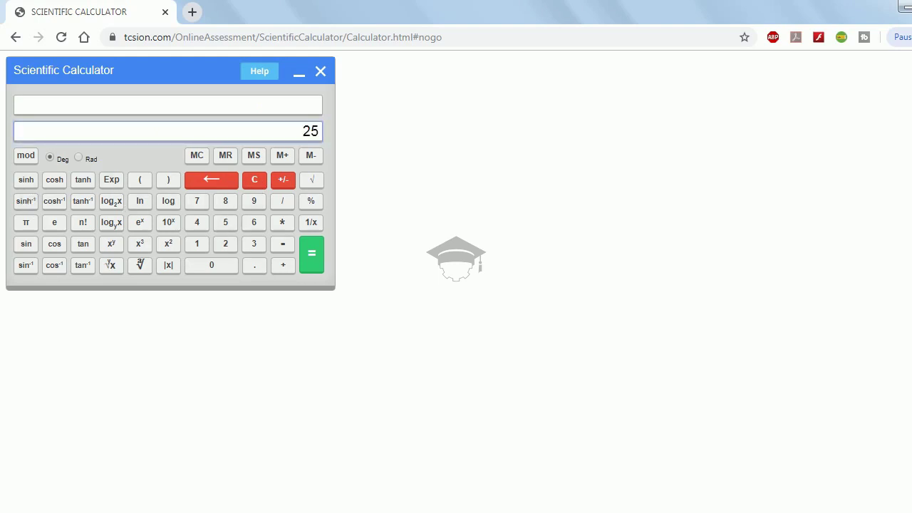
{"action": "left_click", "coordinate": [25, 202]}
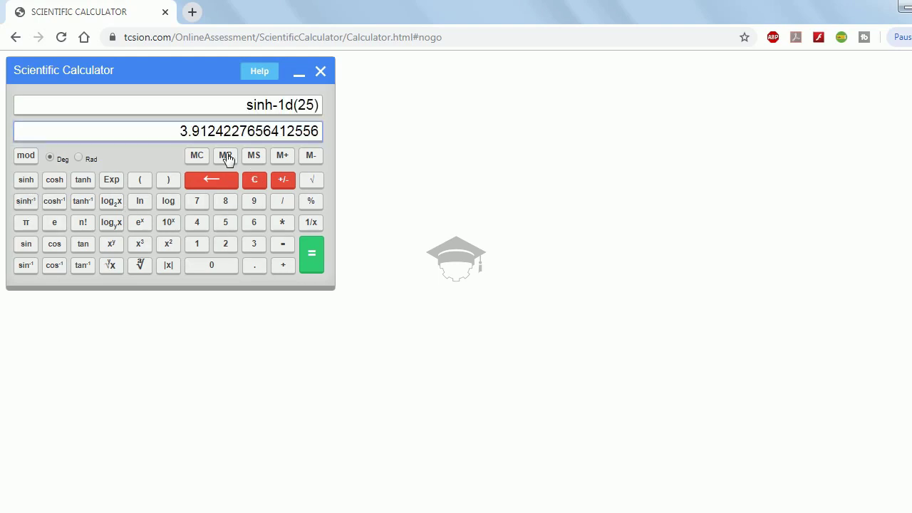
{"action": "left_click", "coordinate": [260, 184]}
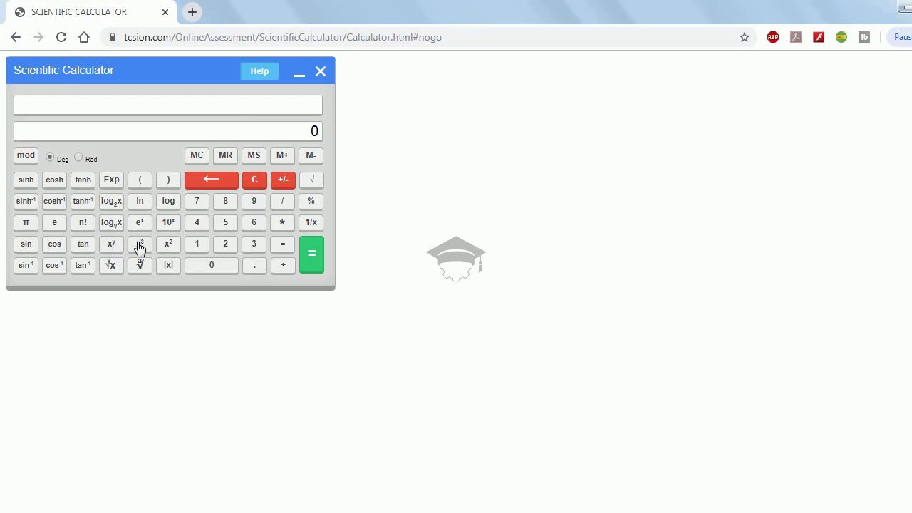
Calculate 2 raised to the power 3 with the x^y function and clear the calculator
{"action": "left_click", "coordinate": [233, 246]}
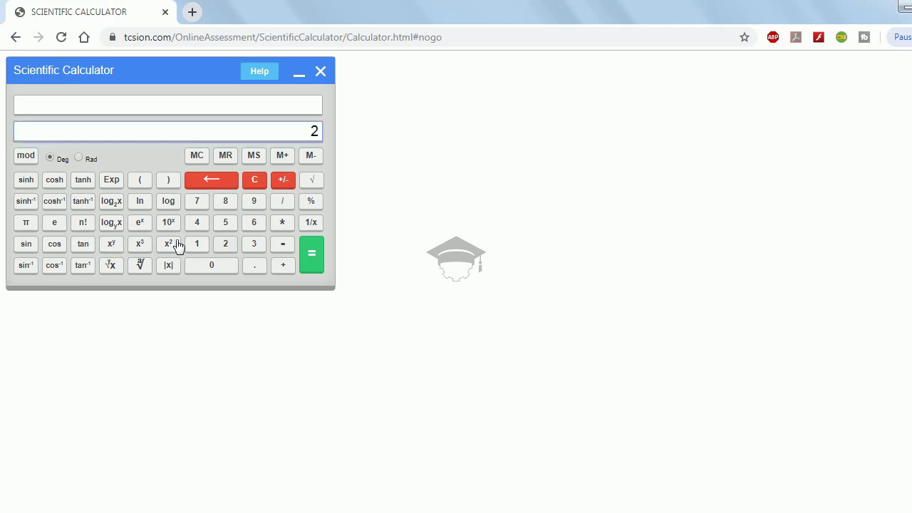
{"action": "left_click", "coordinate": [117, 249]}
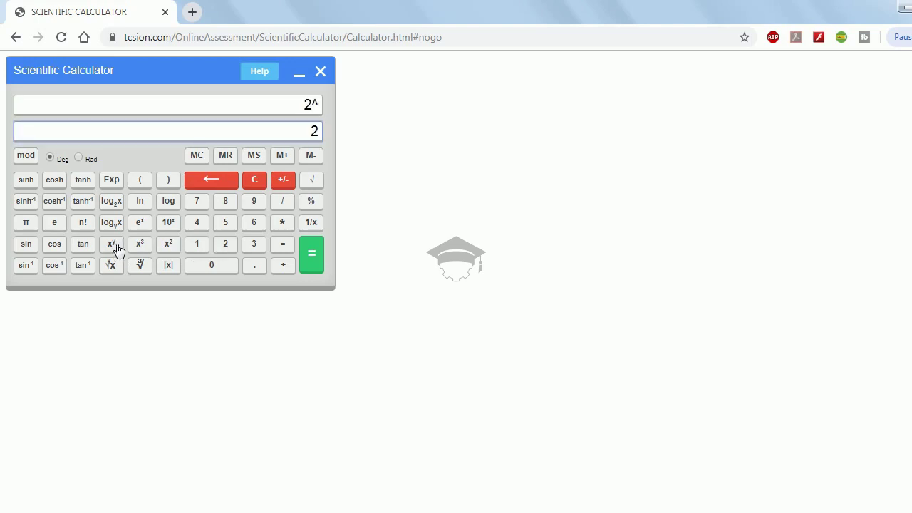
{"action": "left_click", "coordinate": [254, 248]}
{"action": "left_click", "coordinate": [312, 263]}
{"action": "left_click", "coordinate": [255, 181]}
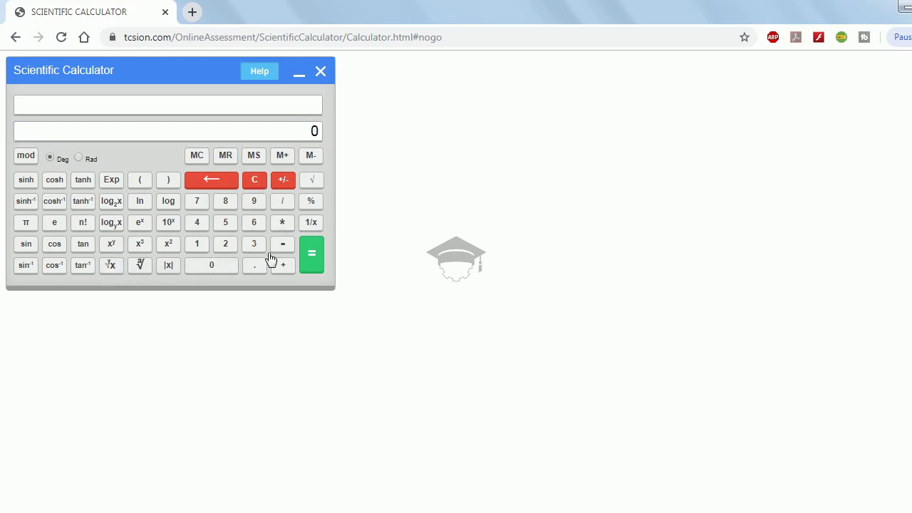
Calculate the 2nd root of 6 with the y-th root function and clear the calculator
{"action": "left_click", "coordinate": [255, 224]}
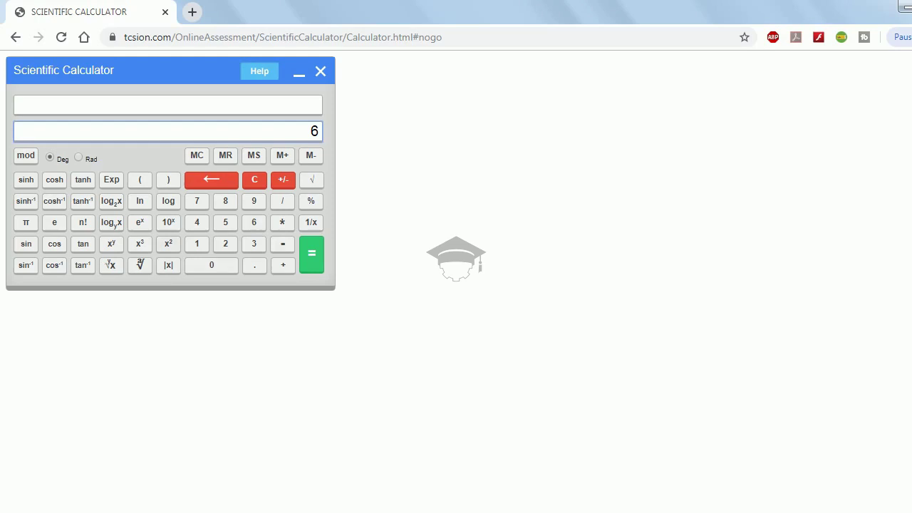
{"action": "left_click", "coordinate": [112, 266]}
{"action": "left_click", "coordinate": [232, 246]}
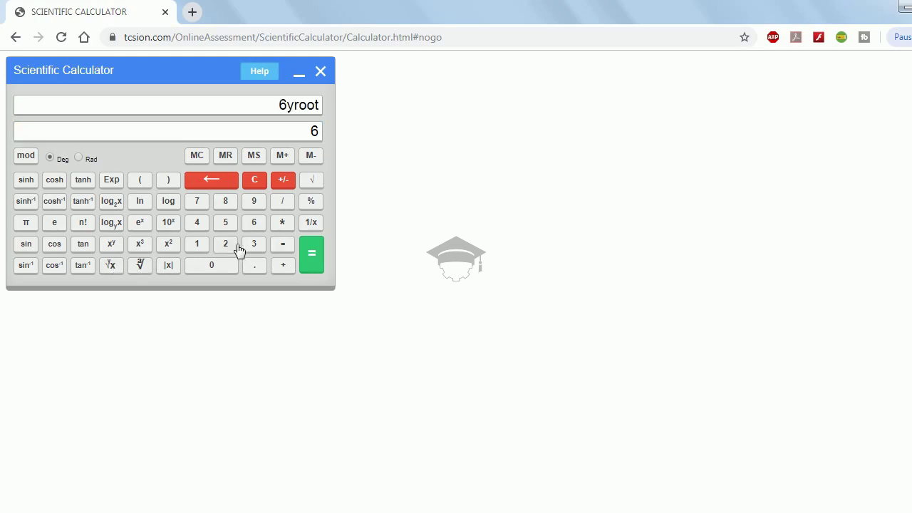
{"action": "left_click", "coordinate": [312, 267]}
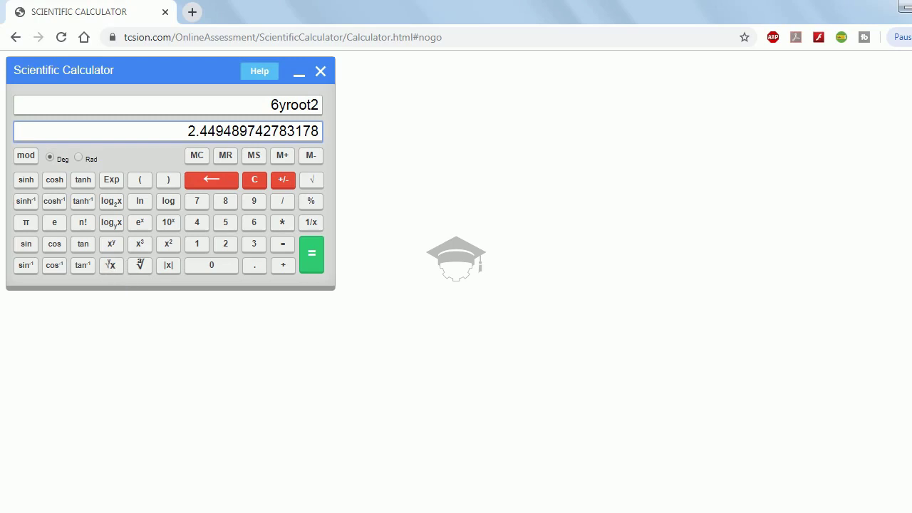
{"action": "left_click", "coordinate": [255, 181]}
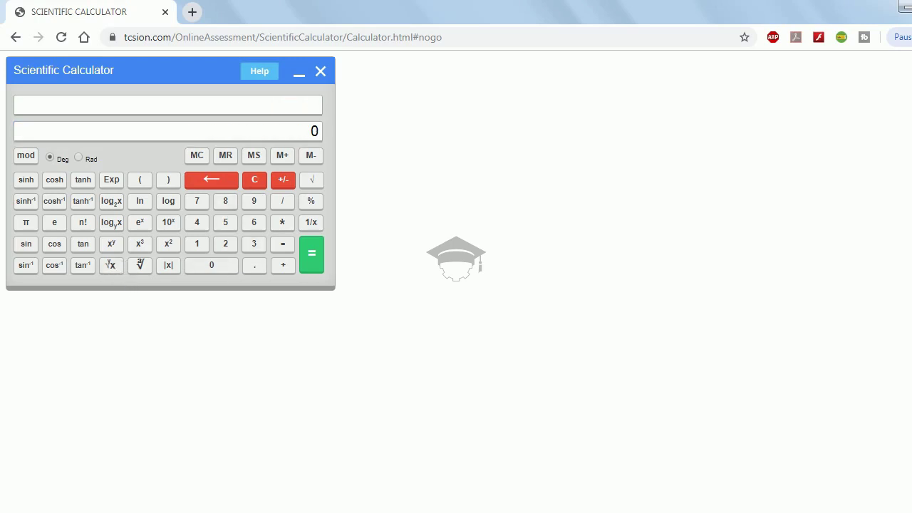
Calculate the 3rd root of 8 with the y-th root function and clear the calculator
{"action": "left_click", "coordinate": [226, 203]}
{"action": "left_click", "coordinate": [112, 269]}
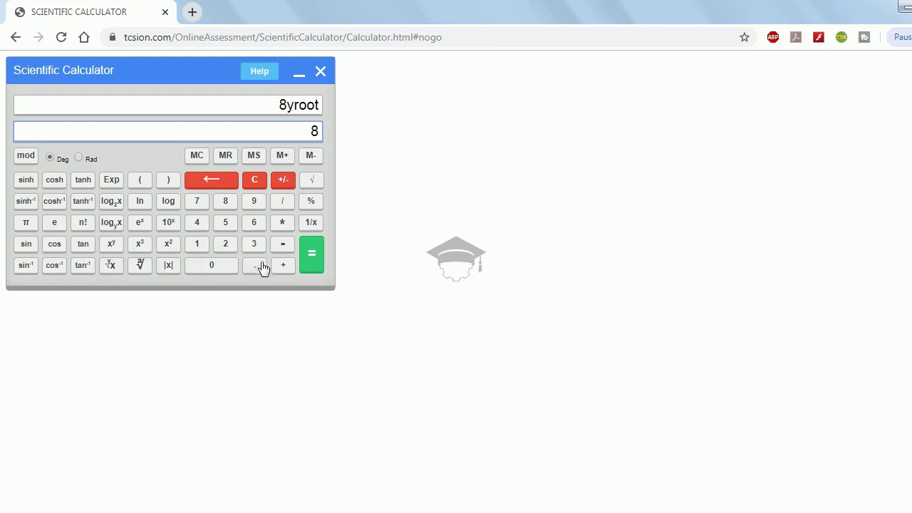
{"action": "left_click", "coordinate": [254, 245]}
{"action": "left_click", "coordinate": [314, 262]}
{"action": "left_click", "coordinate": [256, 181]}
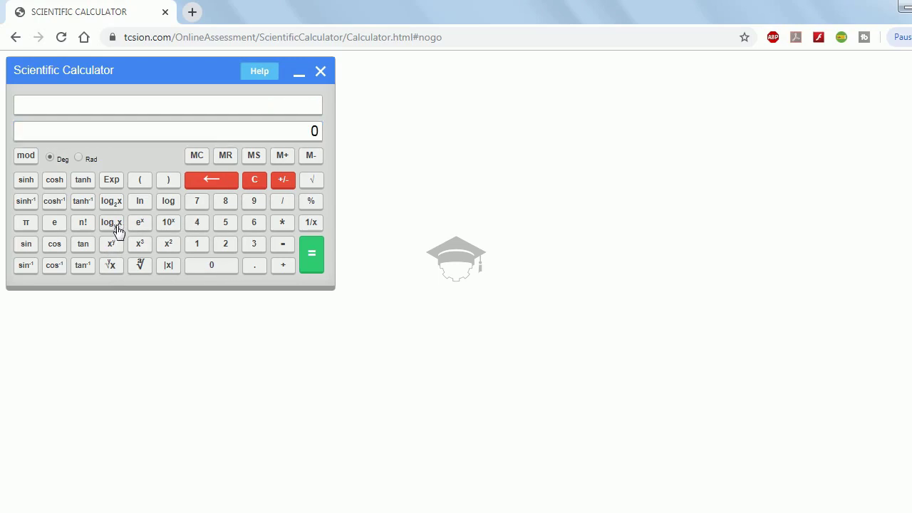
Calculate the logarithm of 2 to base 6 with the log base y function and clear the calculator
{"action": "left_click", "coordinate": [226, 245]}
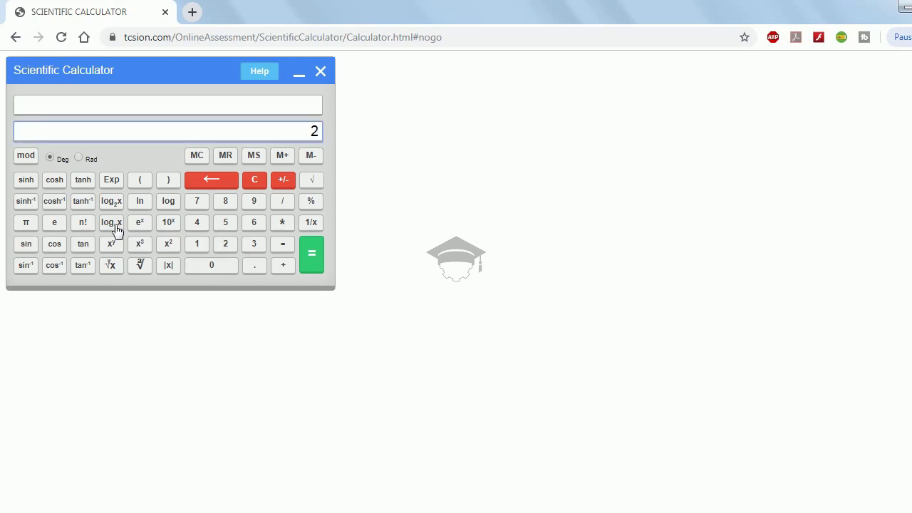
{"action": "left_click", "coordinate": [114, 224]}
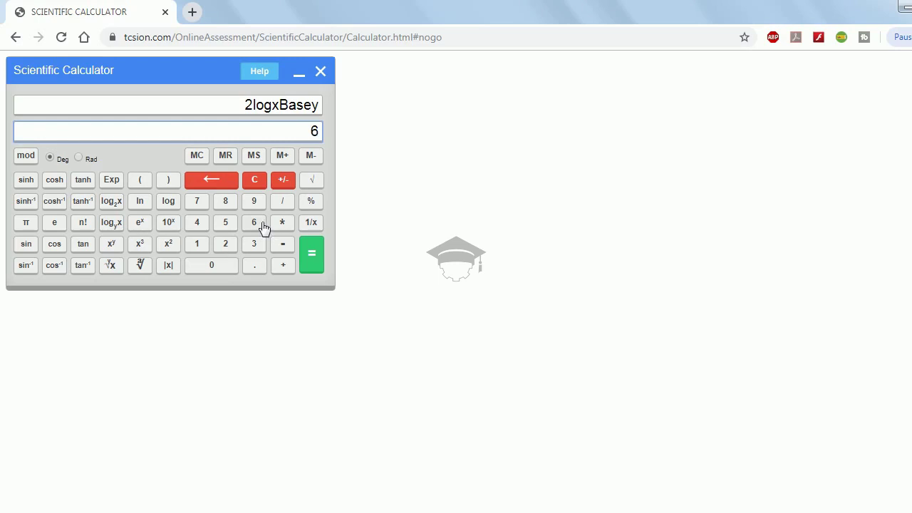
{"action": "left_click", "coordinate": [311, 255]}
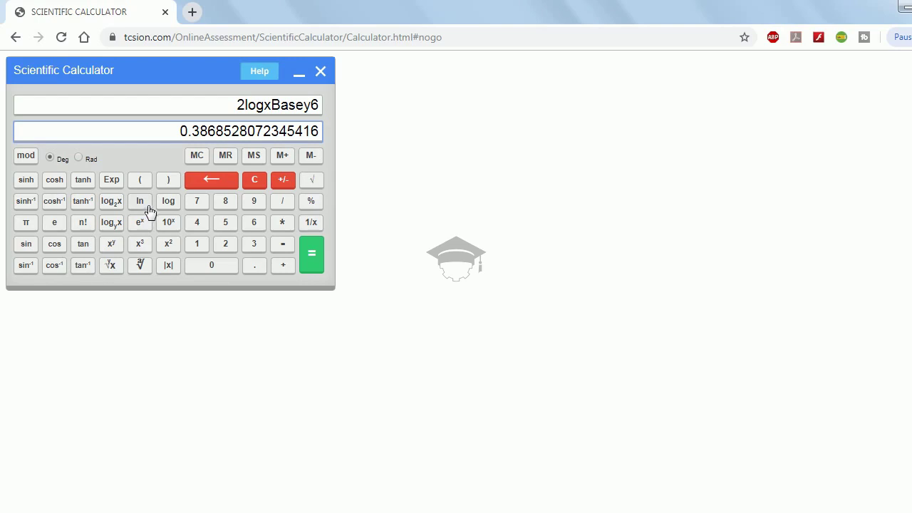
{"action": "left_click", "coordinate": [256, 183]}
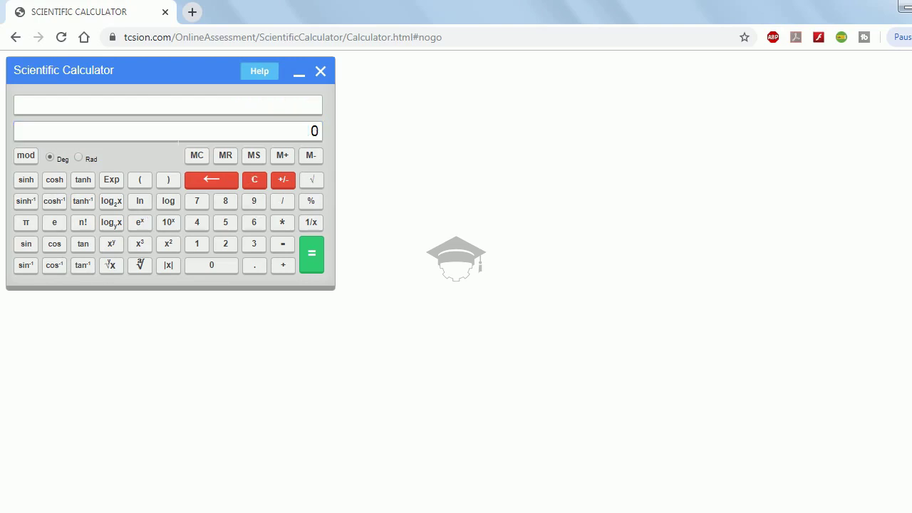